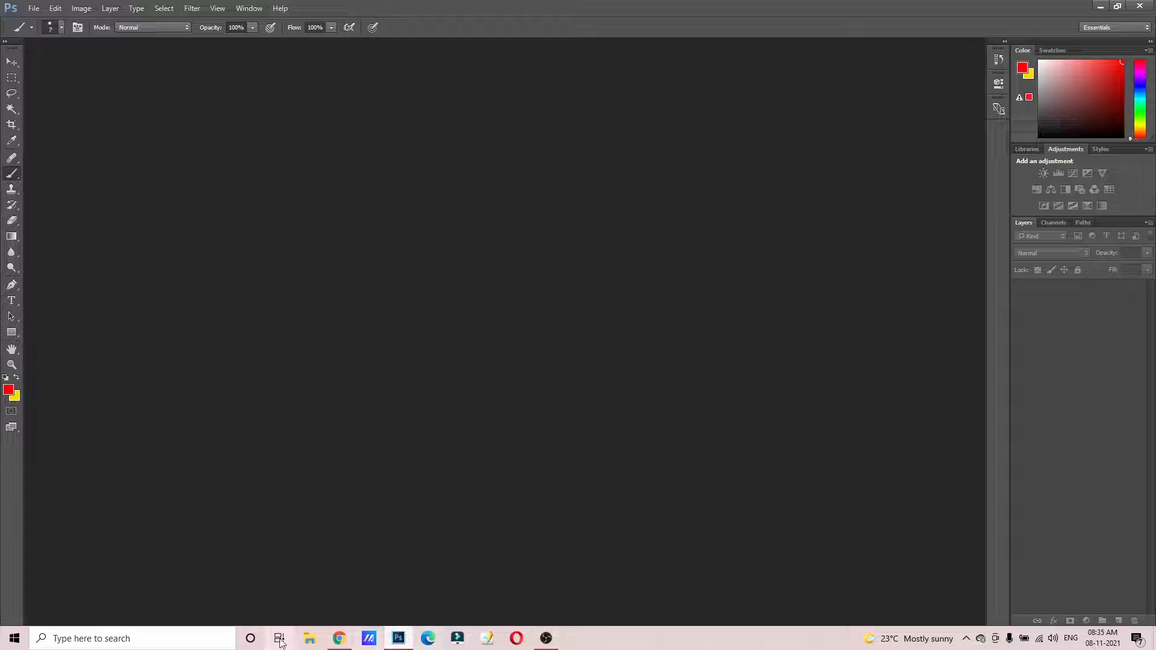
Open the four IMG_20211108 photos from the Downloads folder as separate documents in Photoshop.
left_click(314, 640)
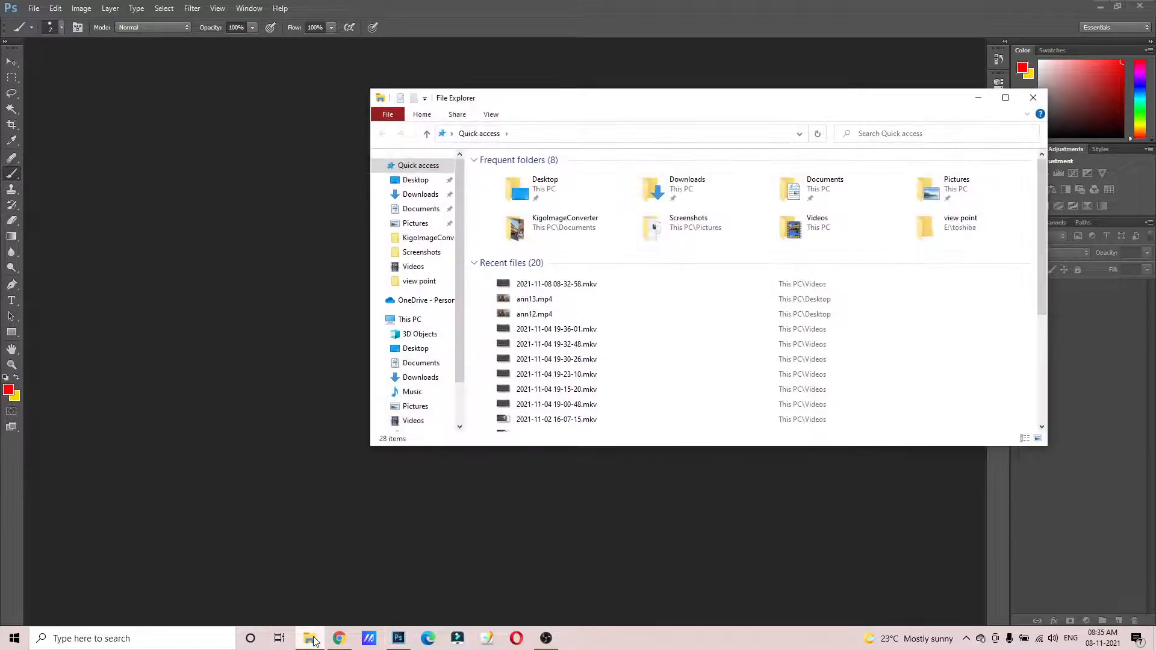
left_click(428, 197)
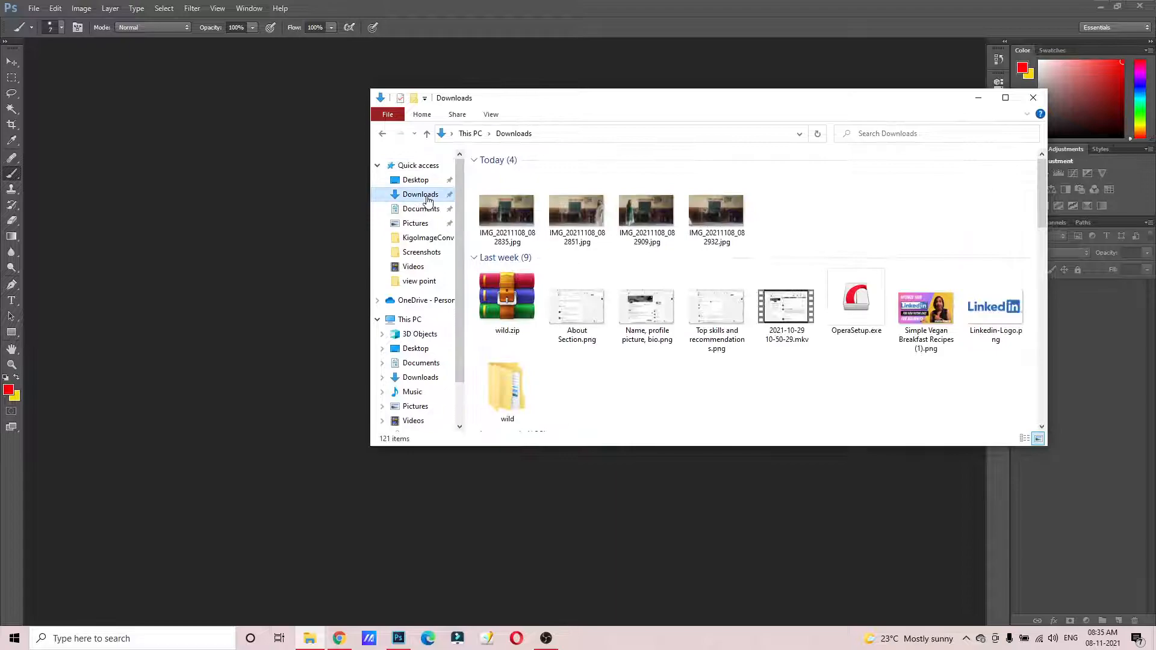
left_click_drag(771, 211, 476, 180)
left_click_drag(508, 226, 297, 249)
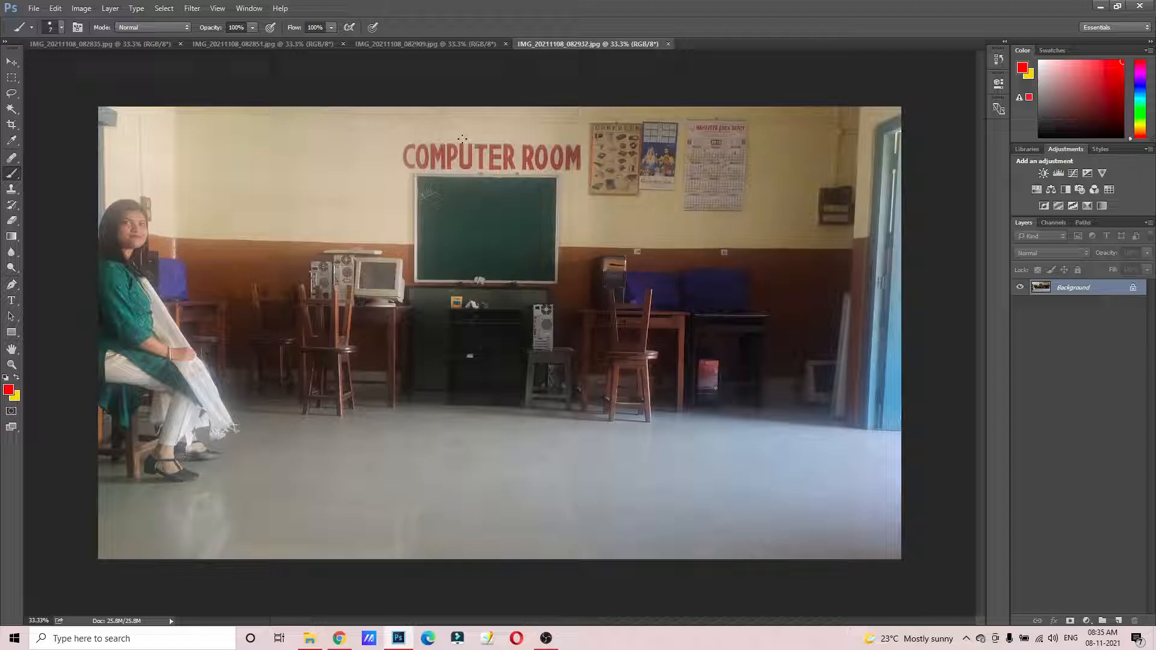
Examine the four open classroom photos and compare the woman's position in each one.
left_click(112, 45)
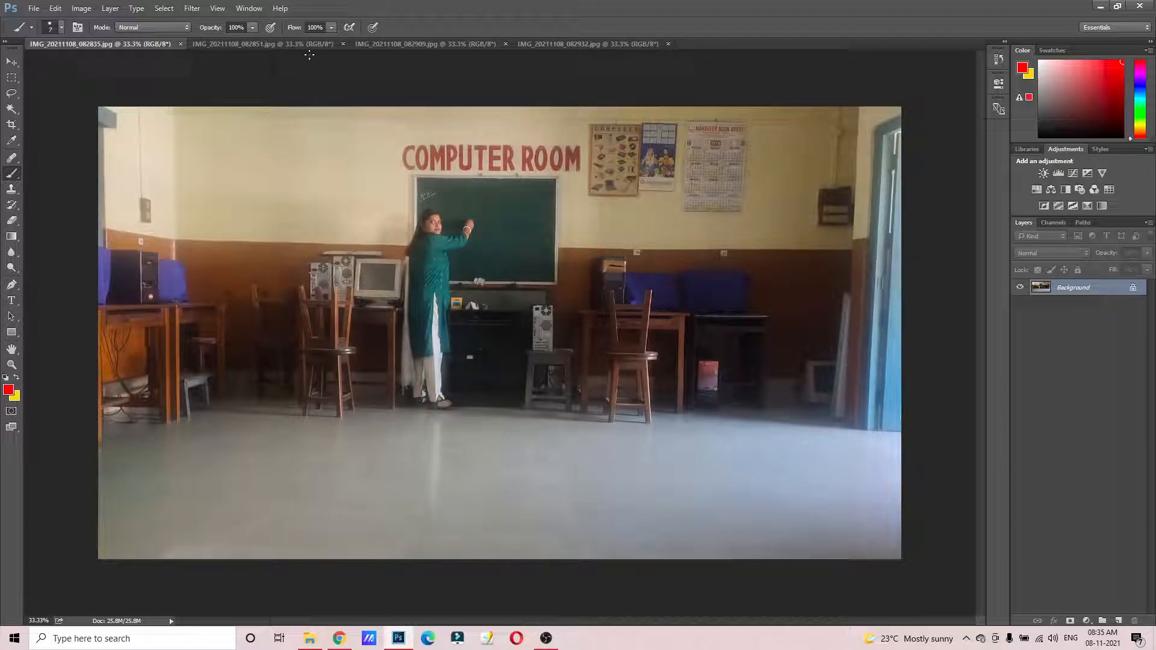
left_click(266, 42)
left_click(461, 45)
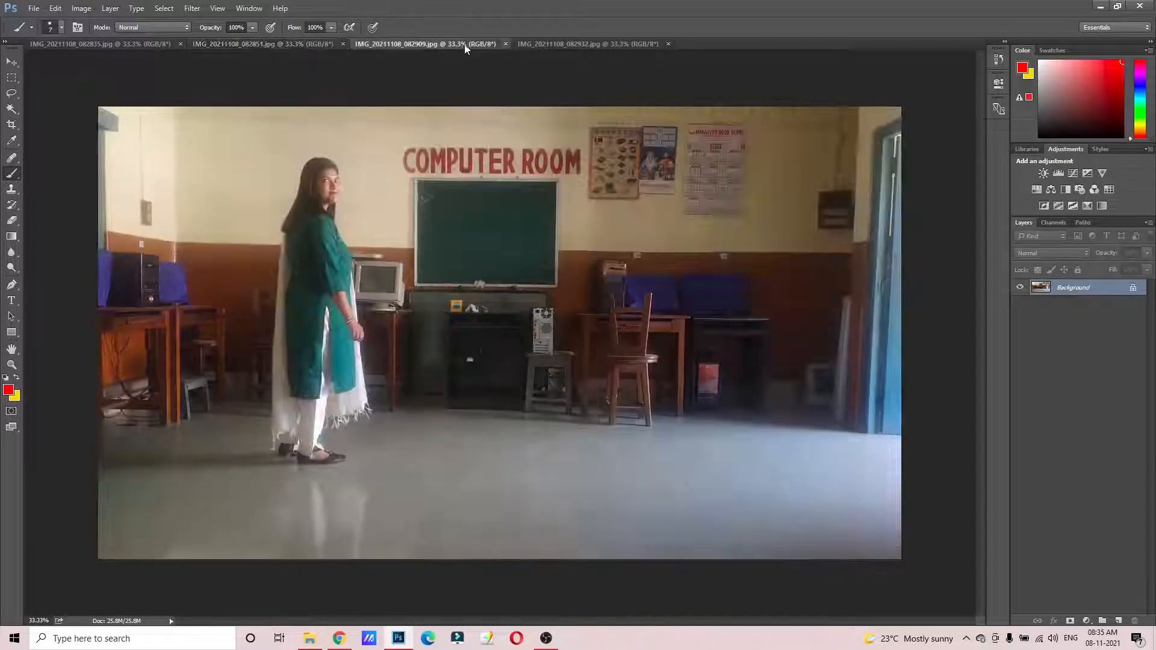
left_click(573, 46)
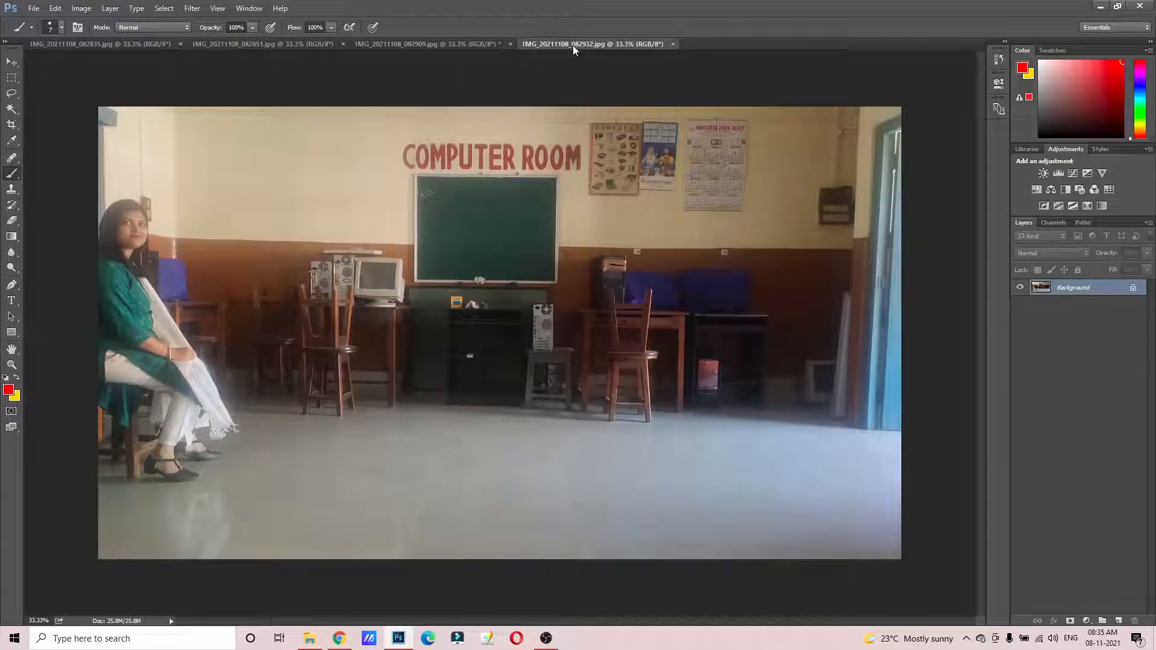
left_click(420, 45)
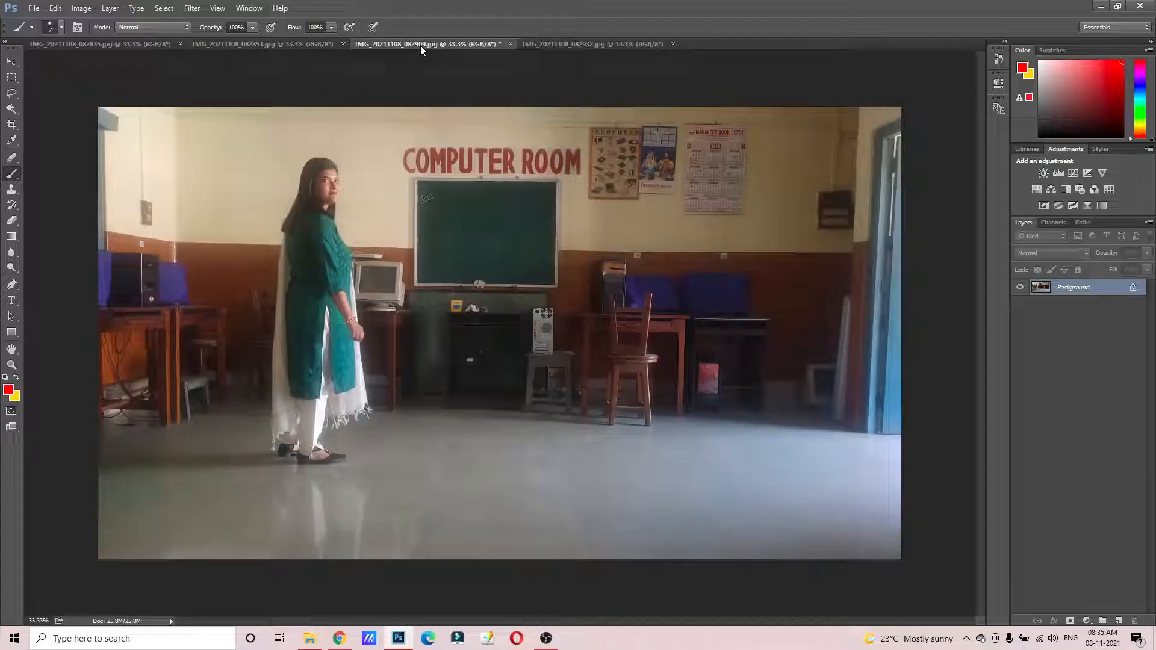
left_click(259, 42)
left_click(142, 43)
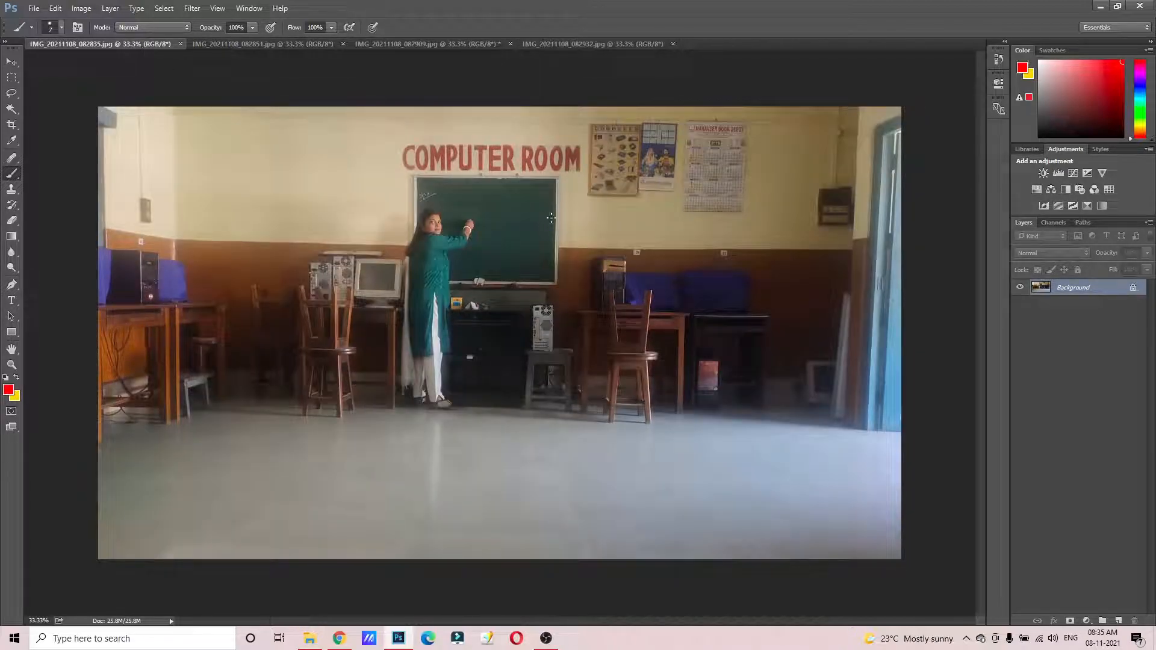
left_click(277, 42)
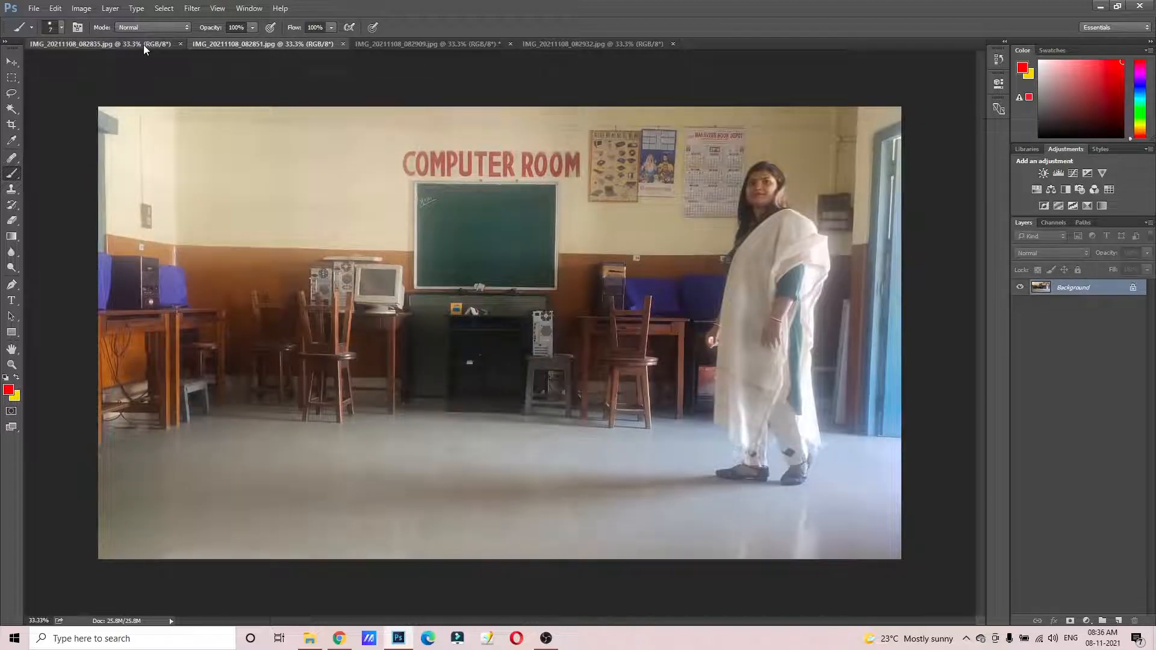
left_click(143, 45)
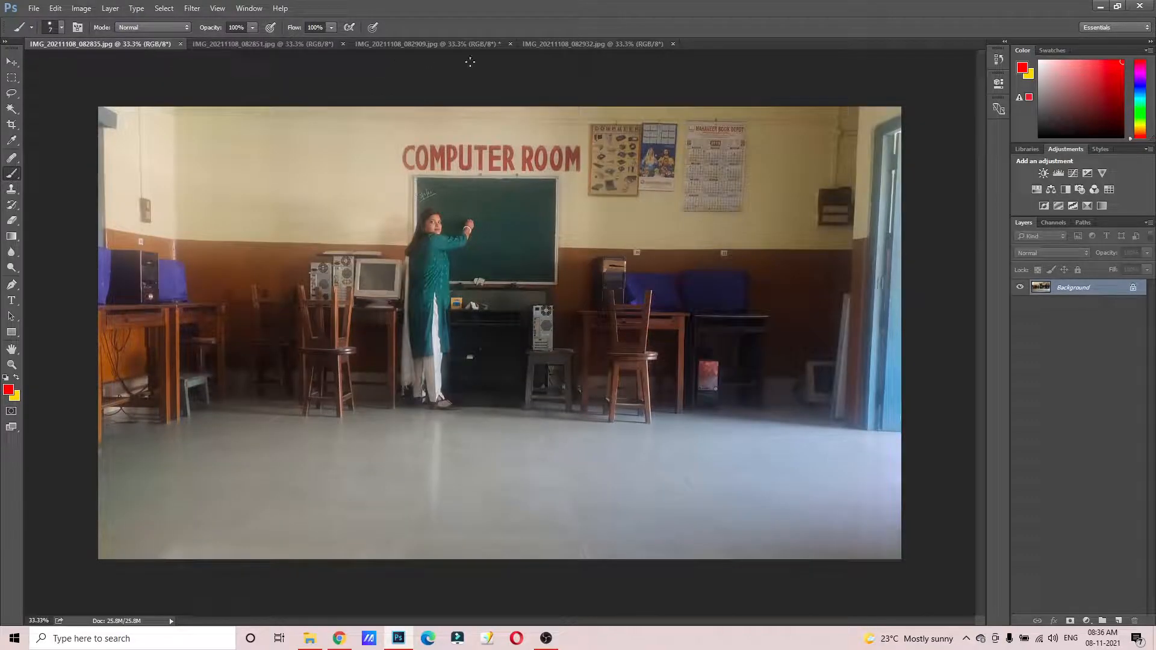
left_click(300, 48)
left_click(429, 45)
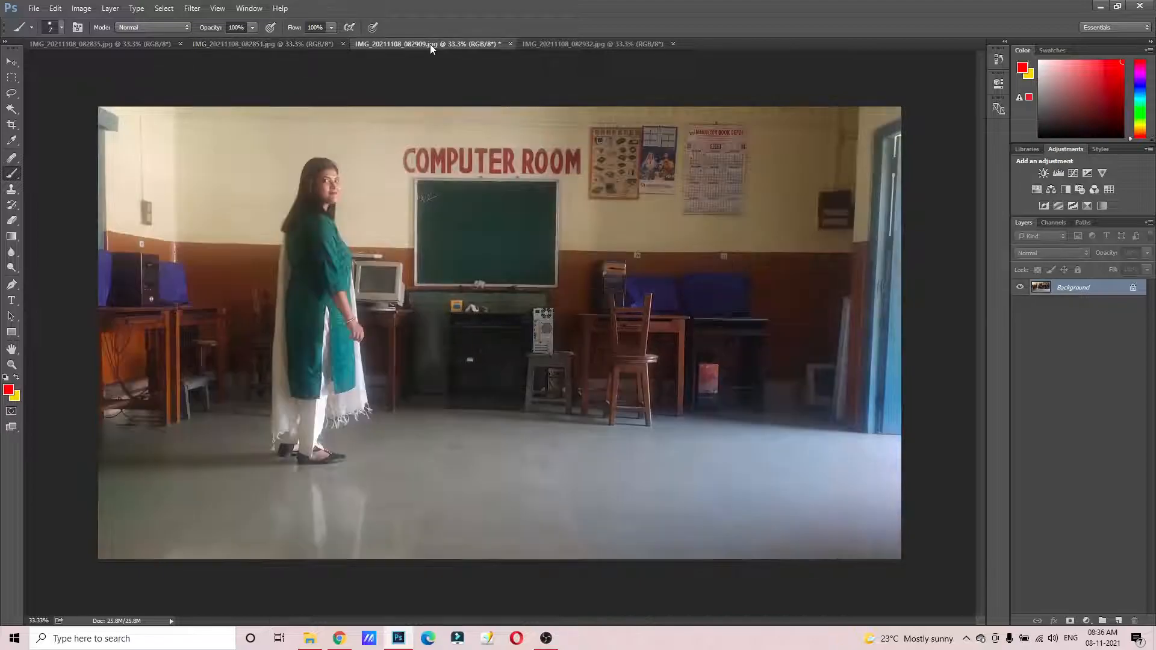
left_click(574, 52)
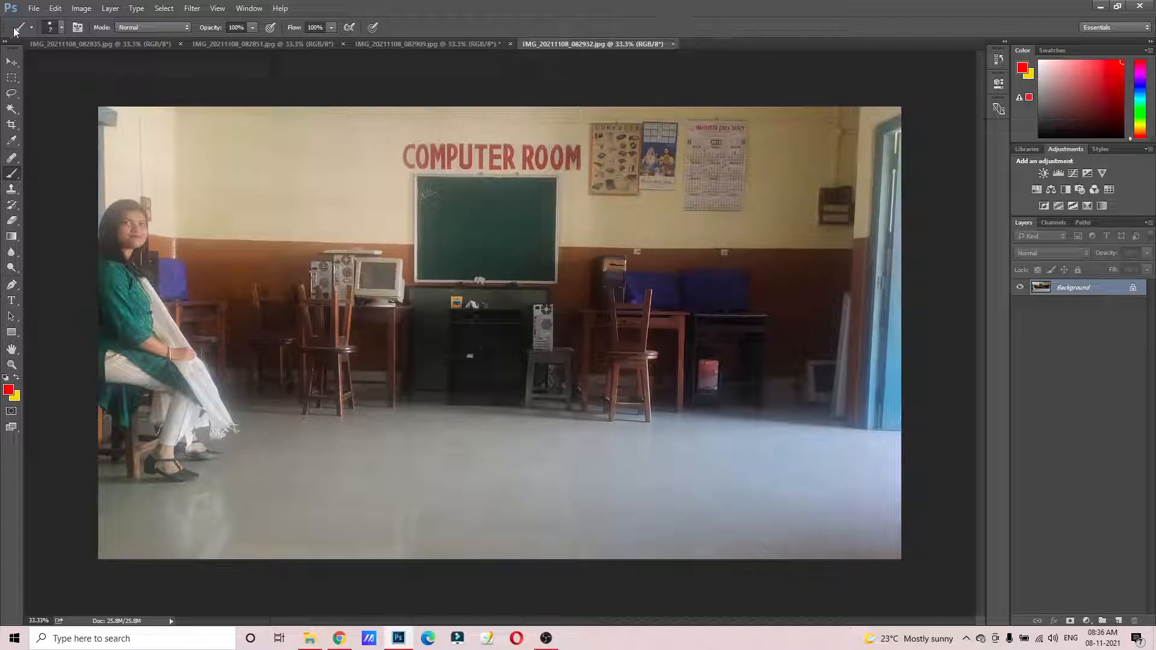
left_click(69, 43)
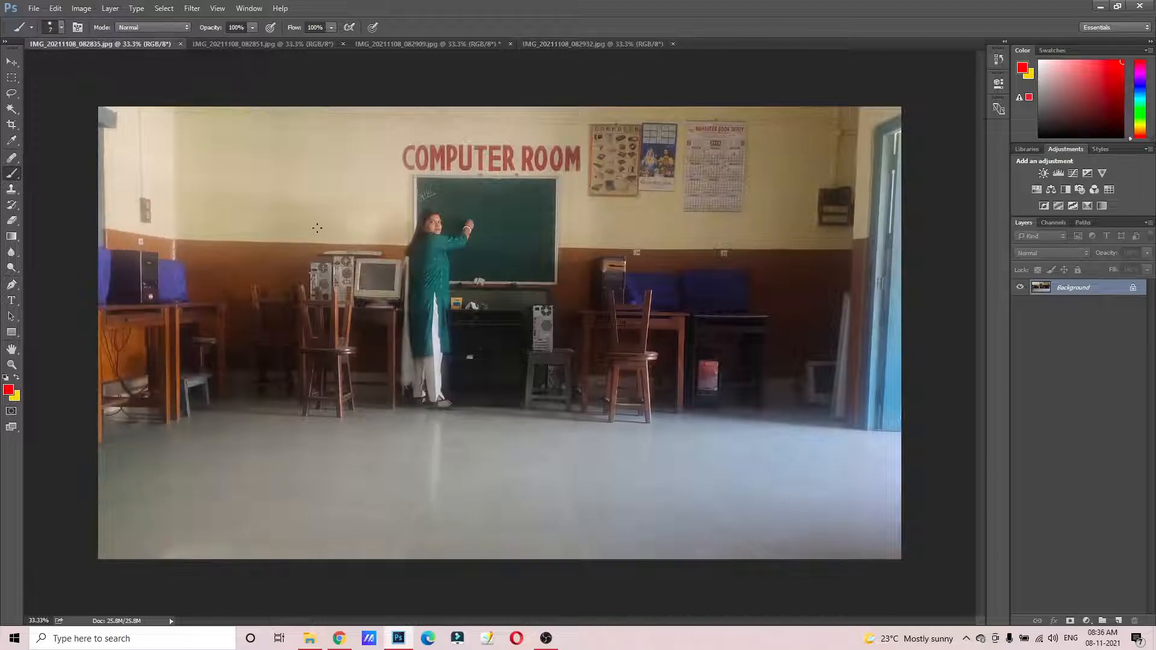
left_click(298, 42)
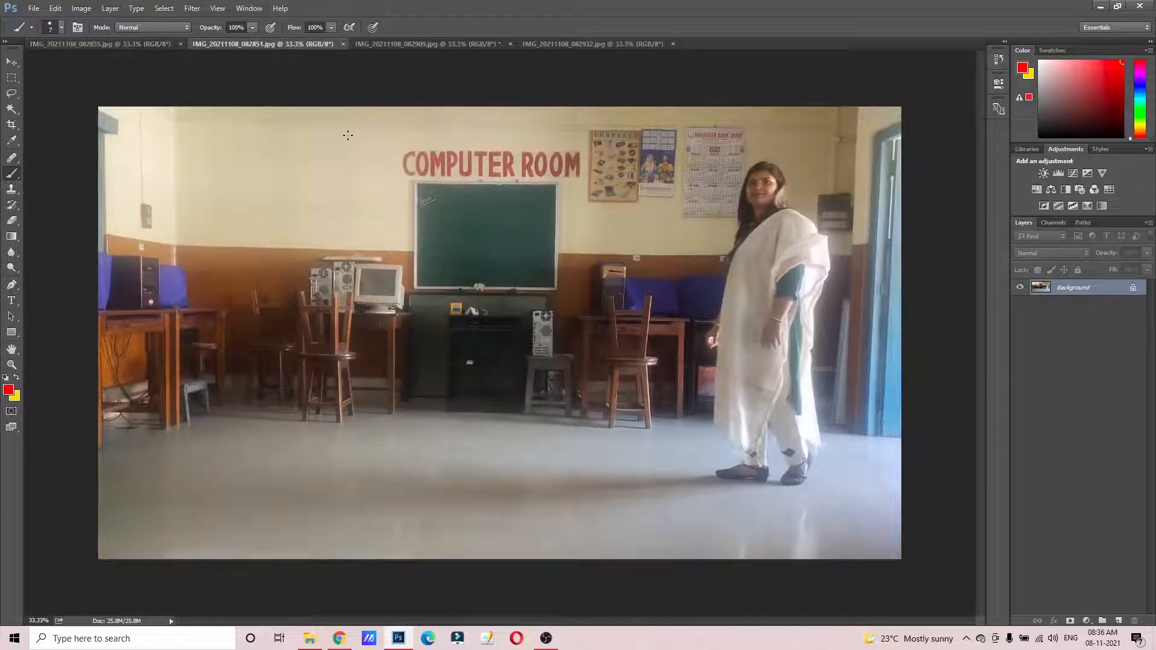
left_click(11, 92)
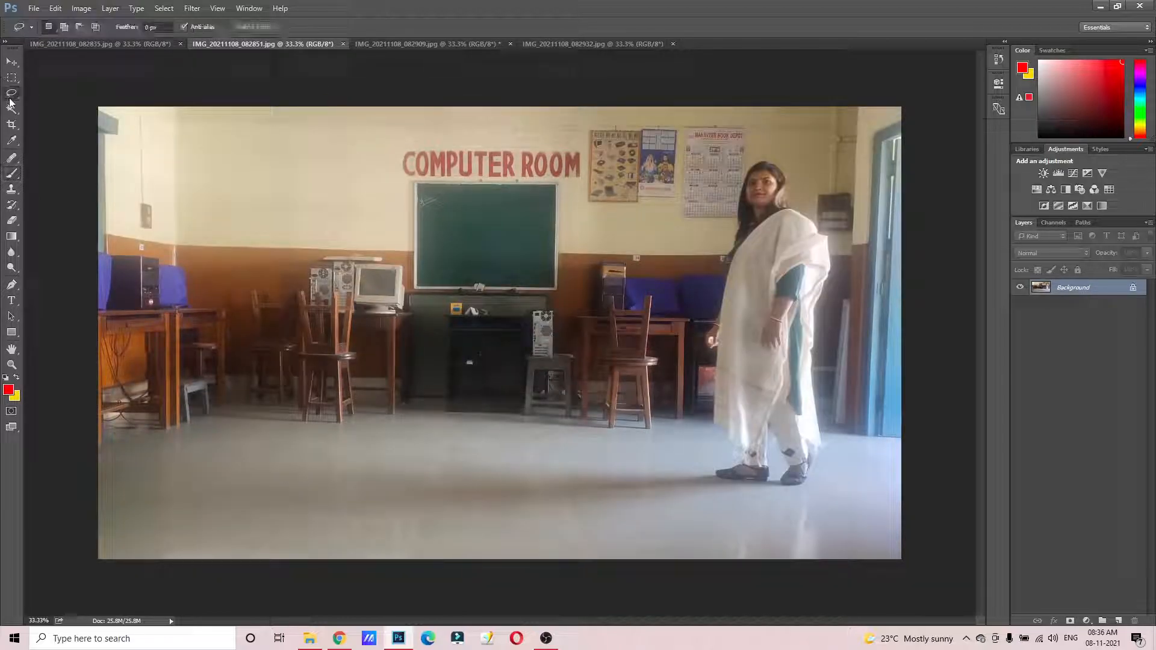
left_click(56, 8)
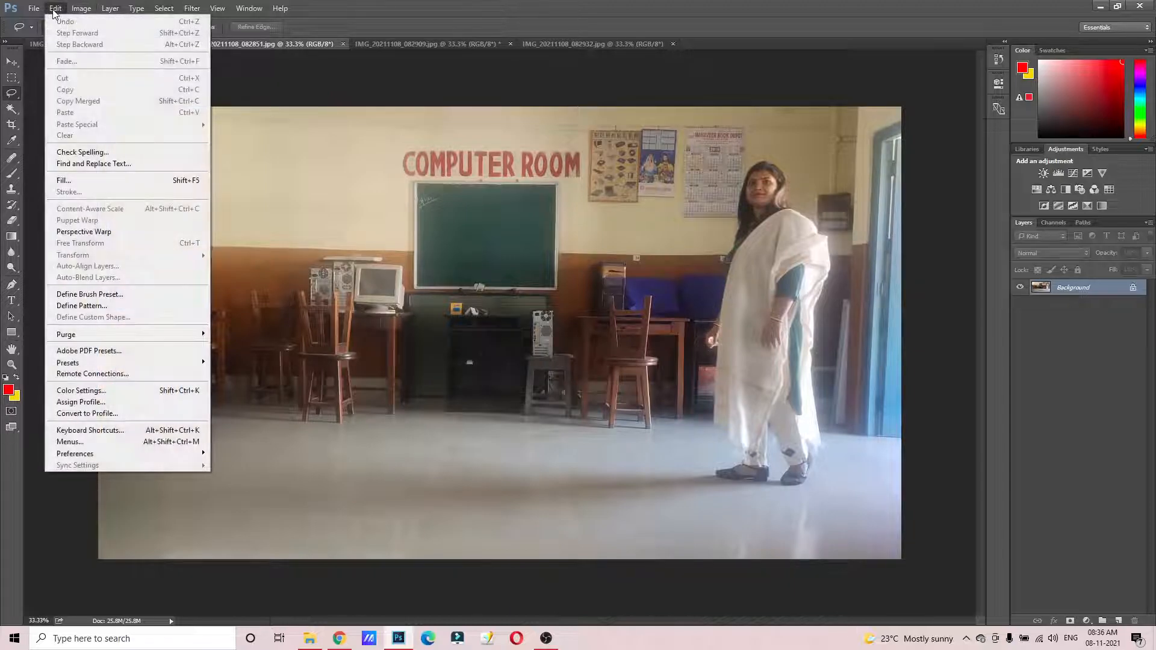
left_click(314, 131)
left_click_drag(89, 104, 1002, 129)
Select the entire IMG_20211108_082851.jpg image with the Rectangular Marquee and copy it.
left_click(12, 79)
left_click(52, 76)
left_click_drag(93, 96, 1147, 603)
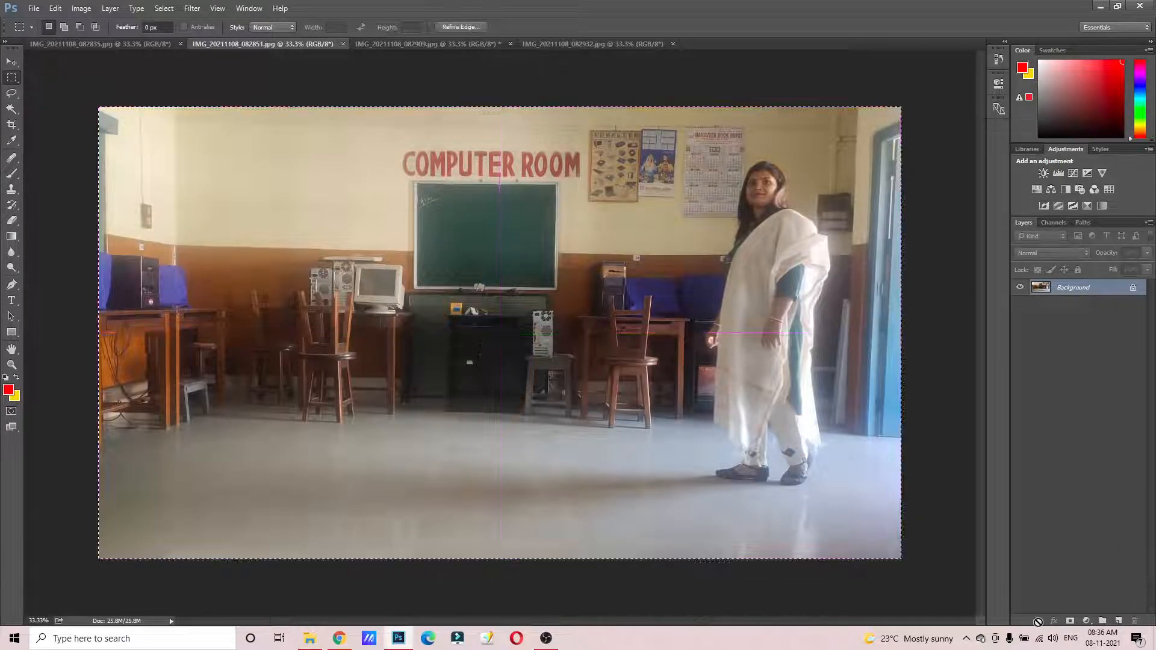
left_click(55, 7)
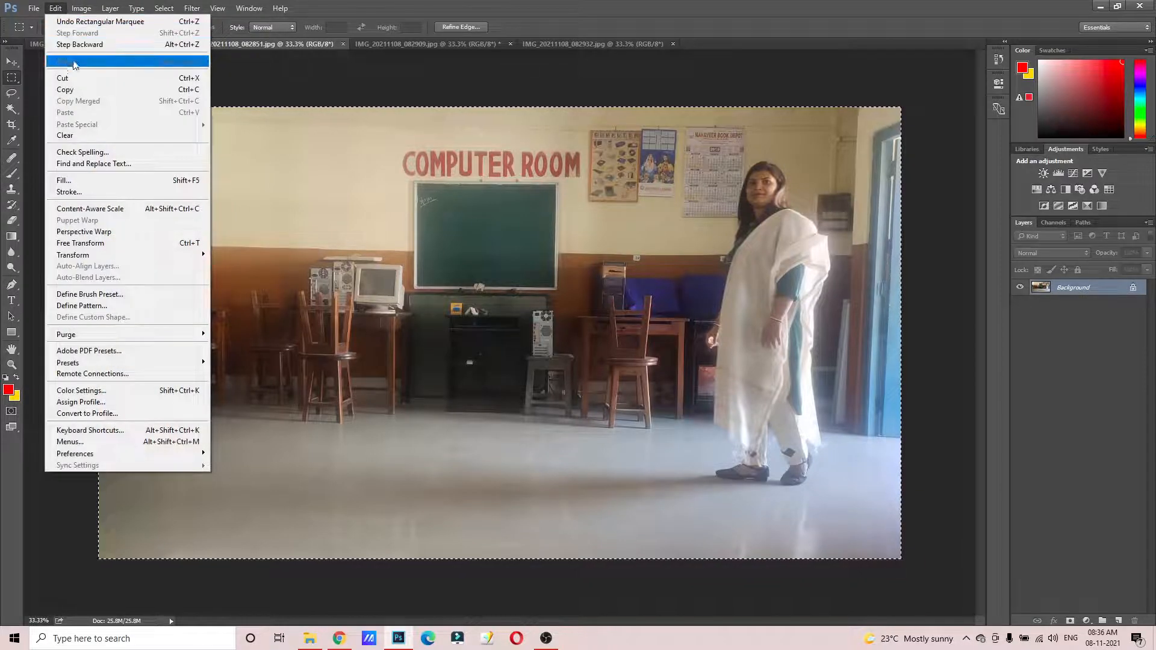
left_click(72, 88)
Paste the copied photo into IMG_20211108_082835.jpg and convert that document's Background into the regular layer Layer 0.
left_click(88, 44)
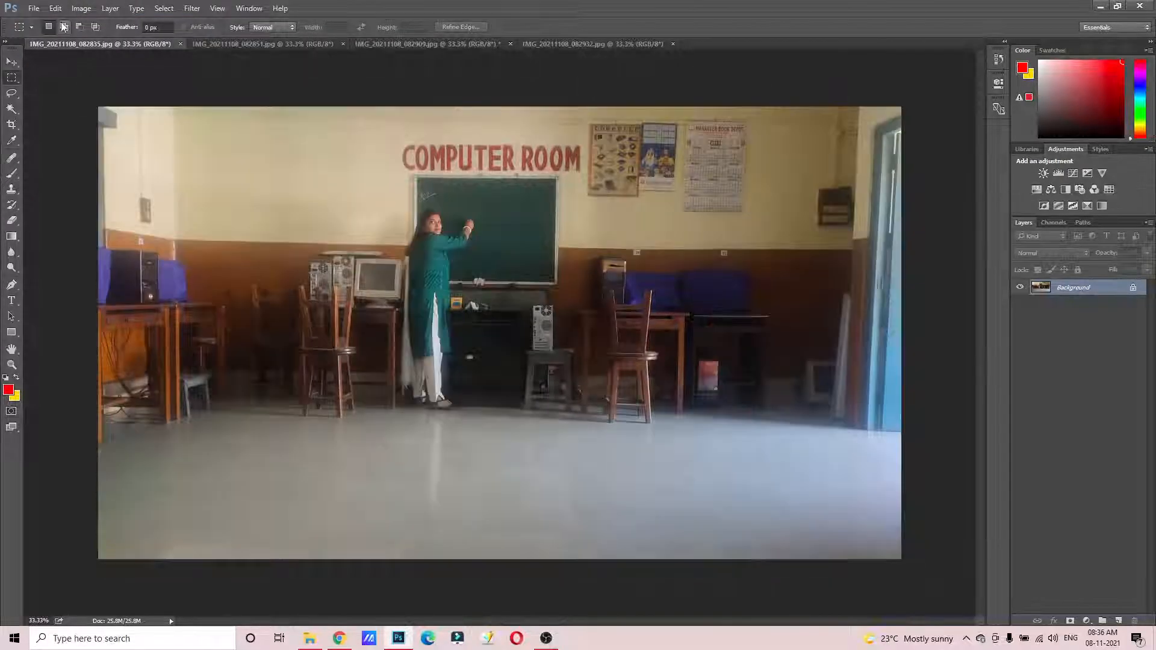
left_click(55, 8)
left_click(67, 113)
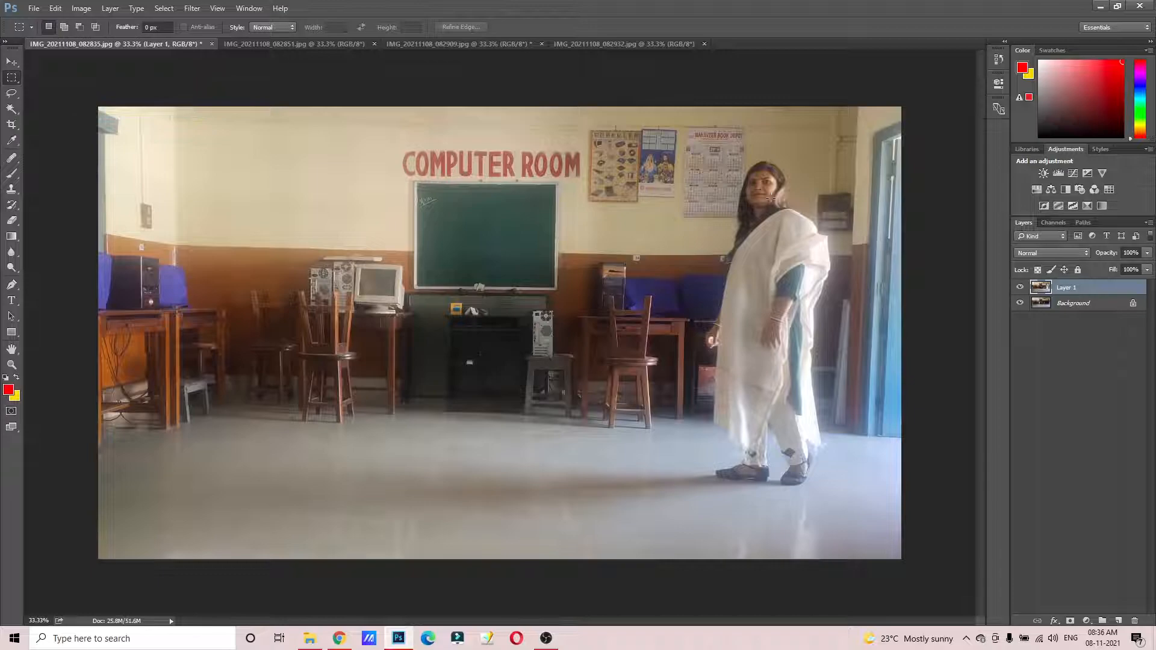
double_click(1067, 305)
left_click(693, 205)
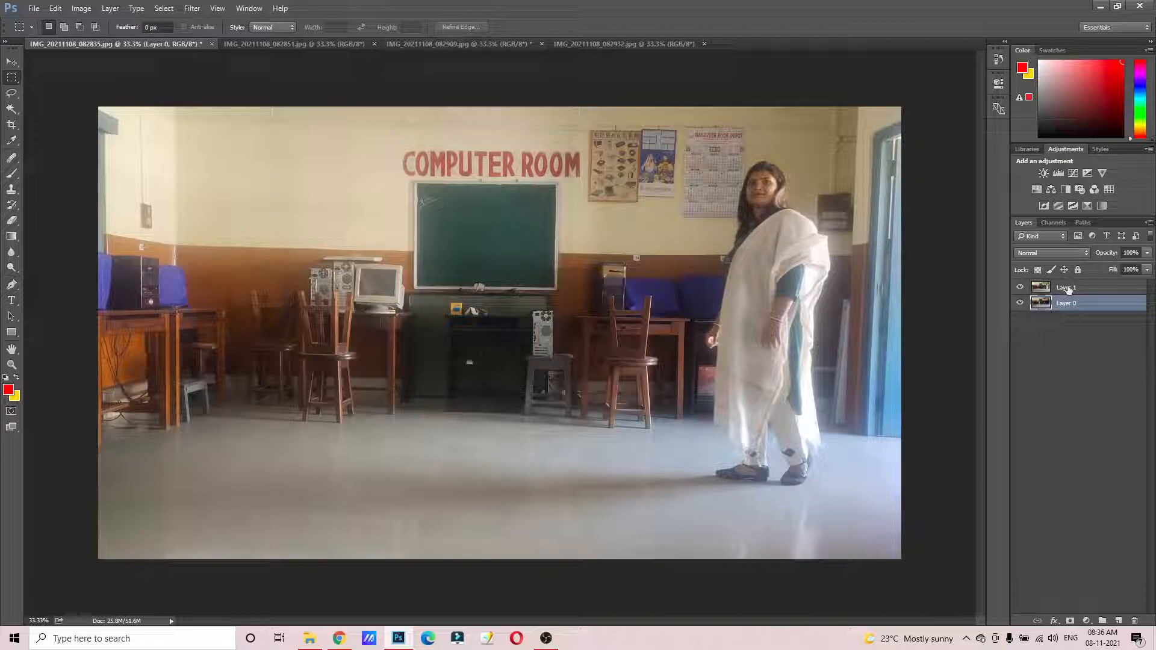
Copy the whole IMG_20211108_082909.jpg image into IMG_20211108_082835.jpg and move the pasted layer above Layer 1.
left_click(435, 45)
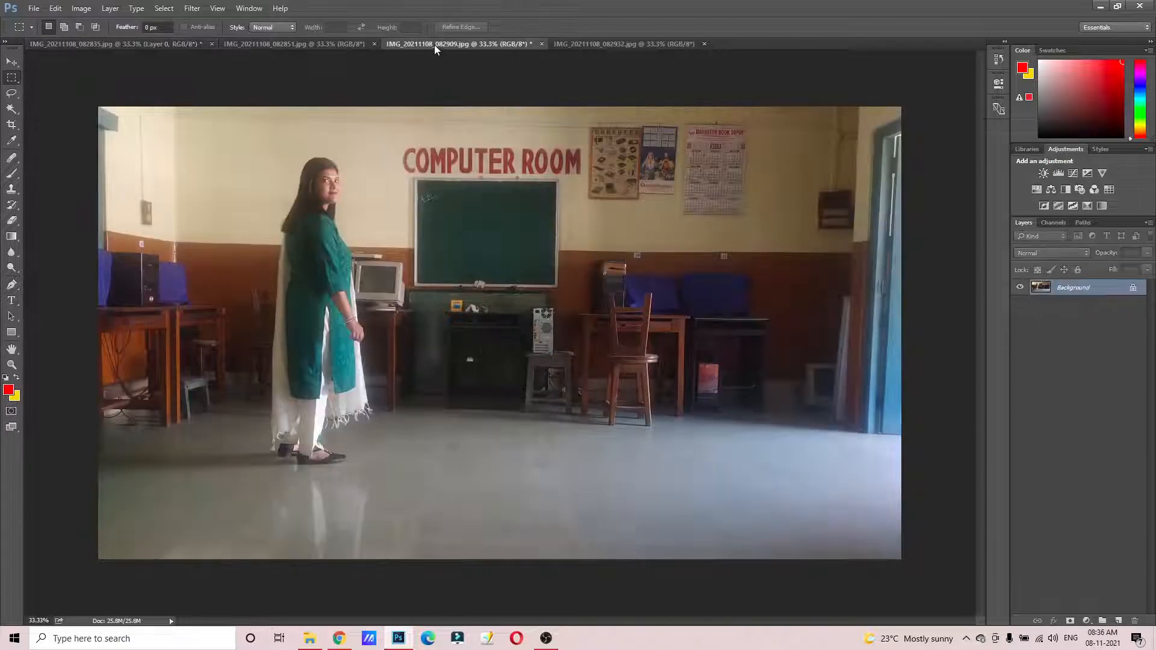
key("ctrl+a")
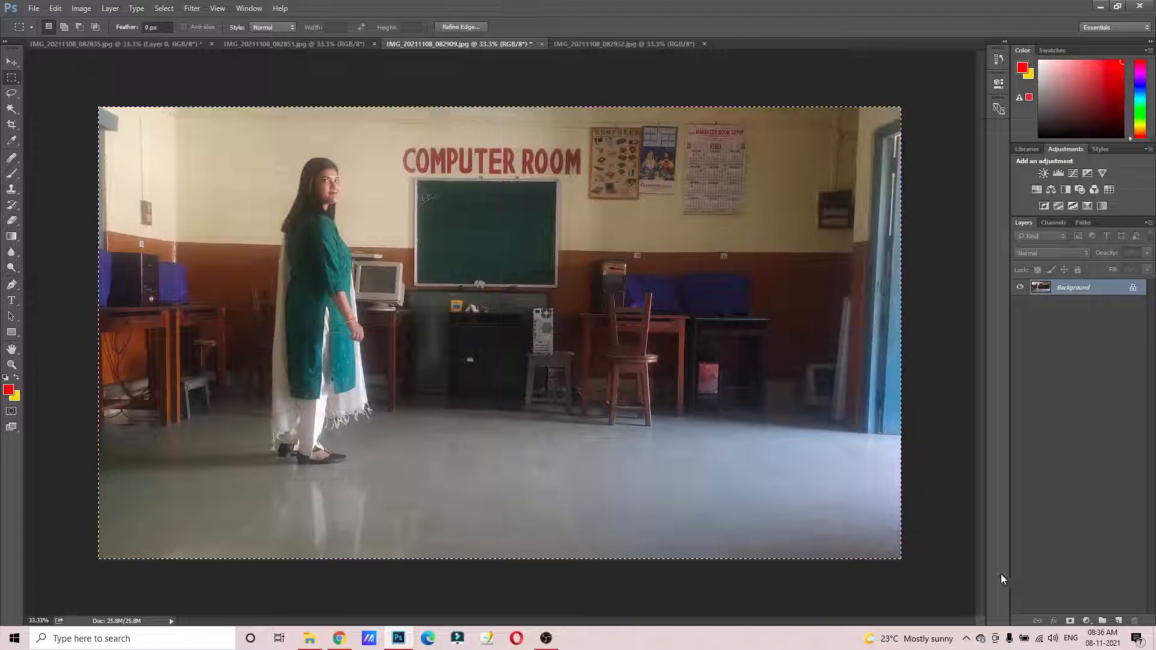
left_click(55, 9)
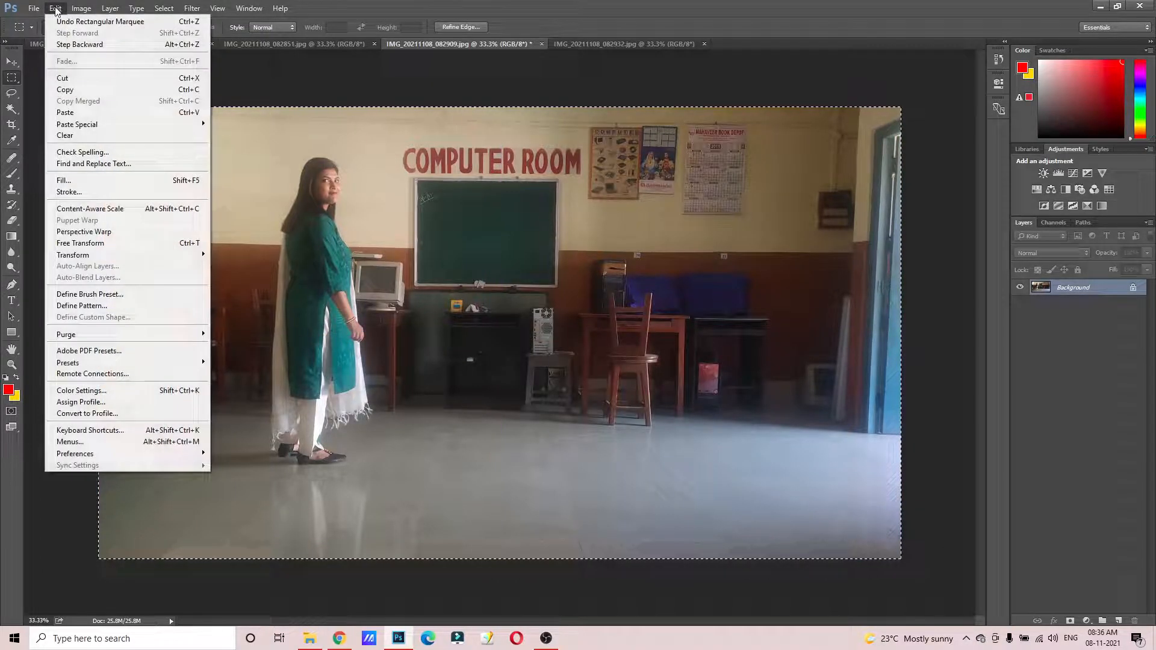
left_click(77, 77)
left_click(85, 45)
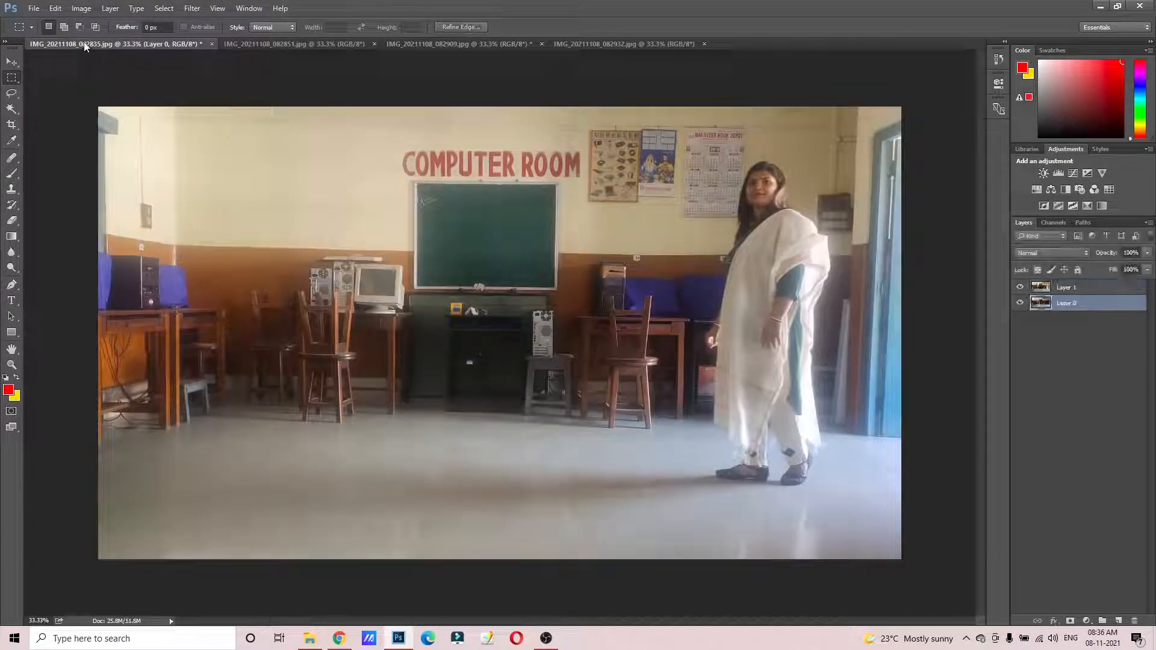
left_click(55, 9)
left_click(78, 108)
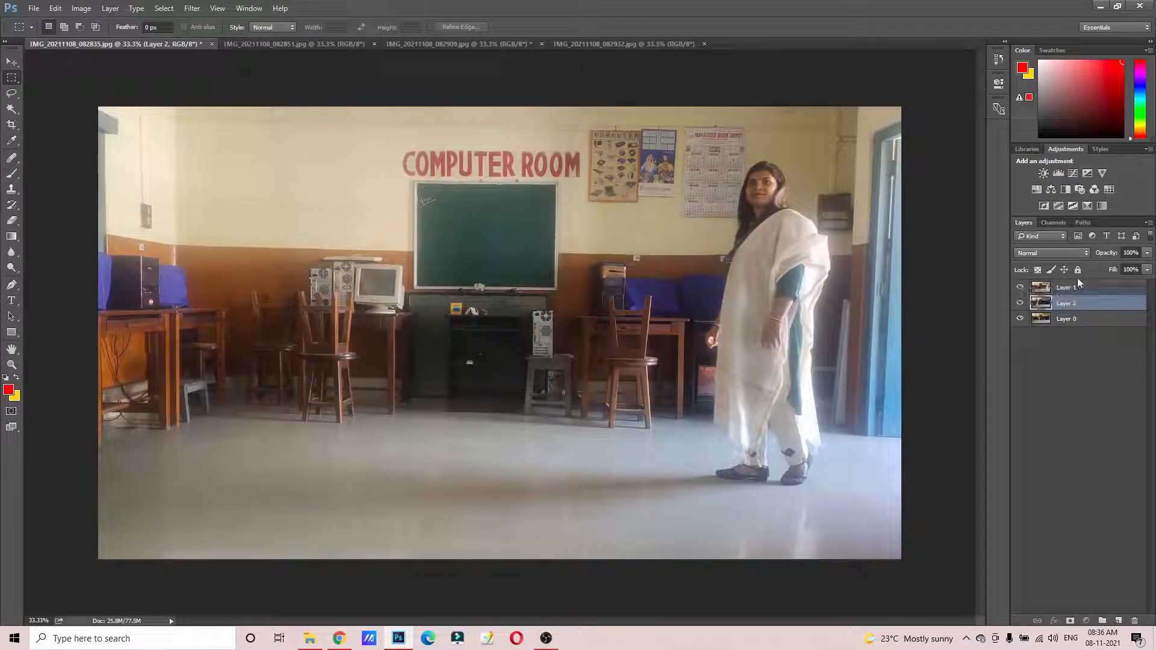
left_click_drag(1078, 299, 1070, 281)
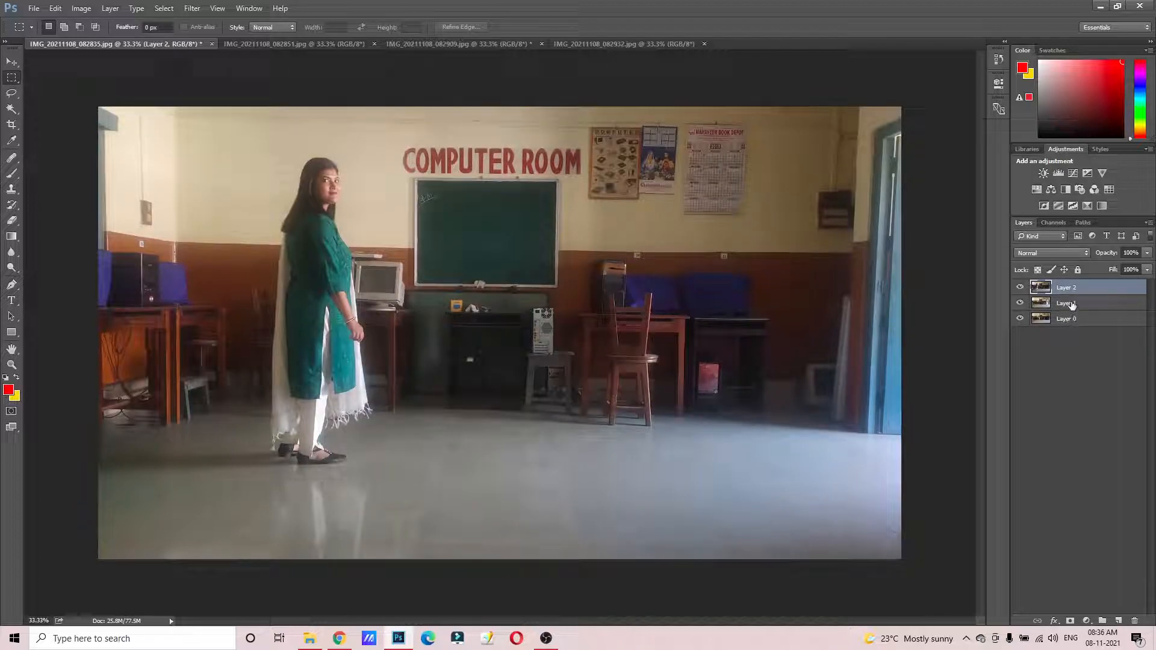
Copy the whole IMG_20211108_082932.jpg image and paste it as the top layer of IMG_20211108_082835.jpg.
left_click(631, 45)
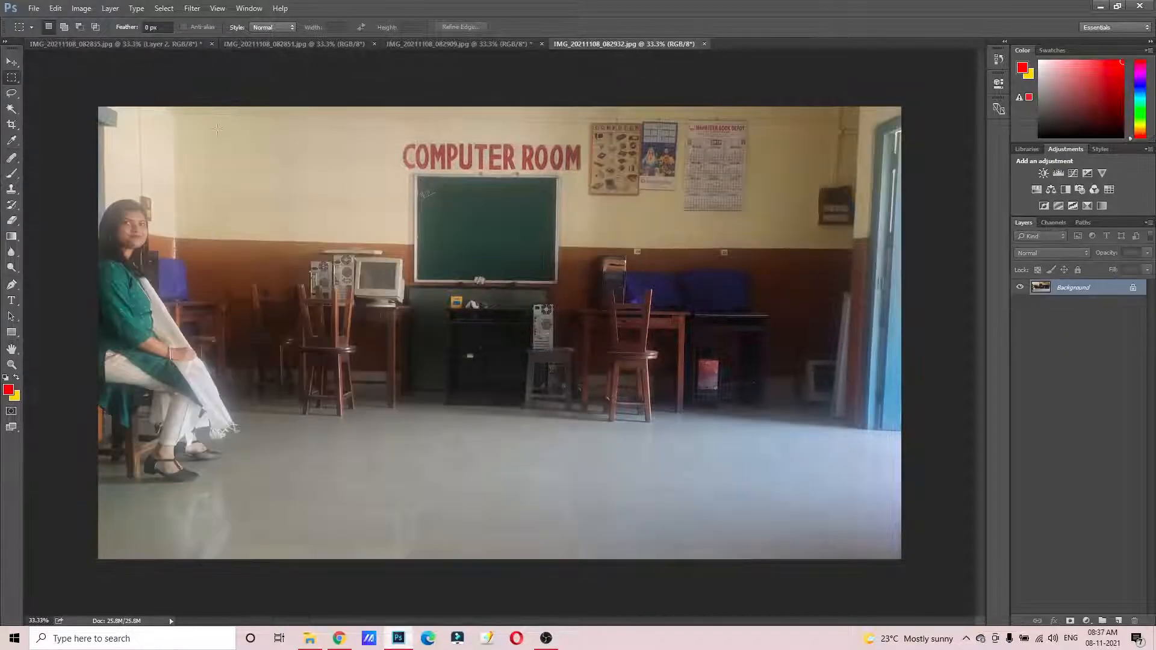
key("ctrl+a")
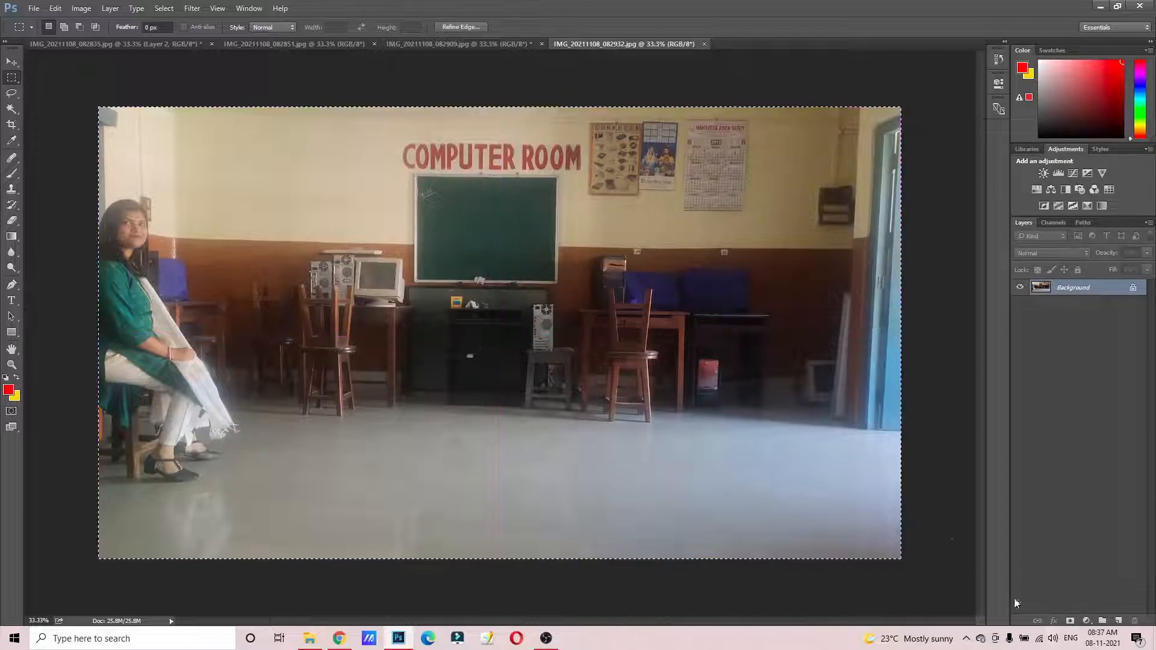
left_click(55, 8)
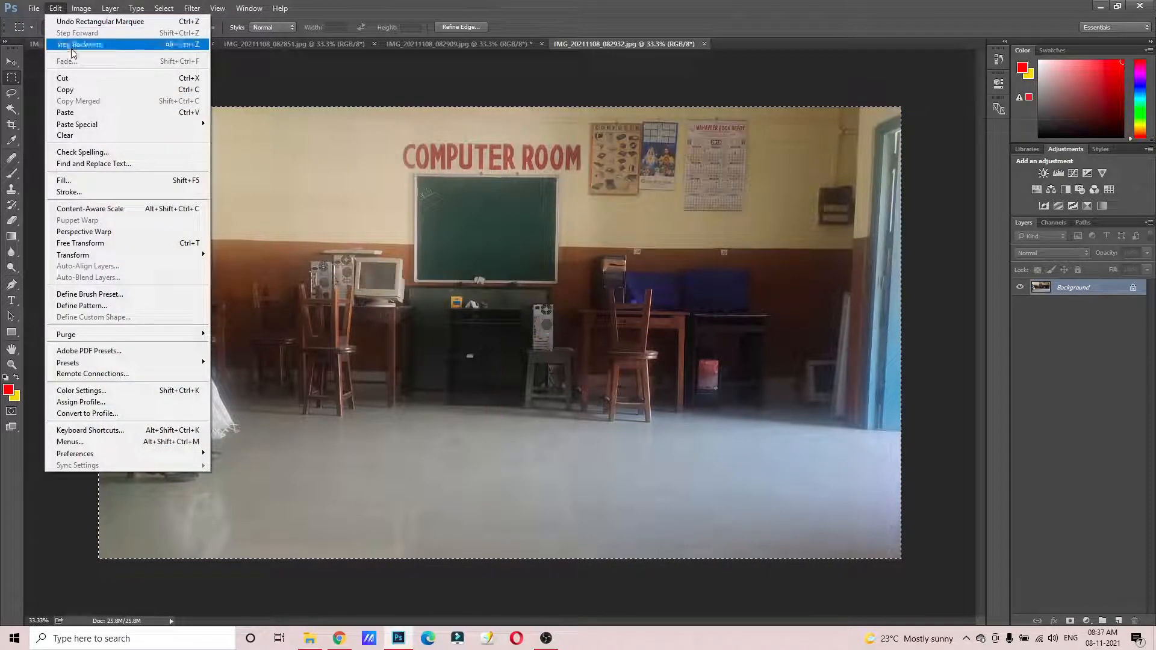
left_click(81, 91)
left_click(88, 46)
left_click(54, 8)
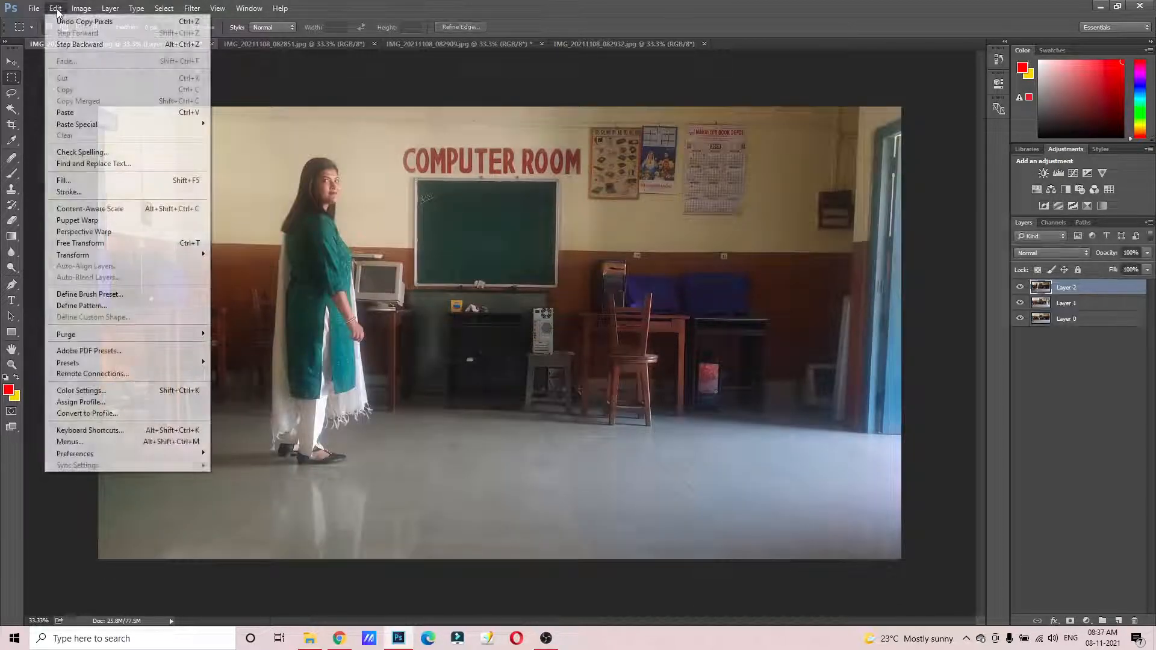
left_click(66, 112)
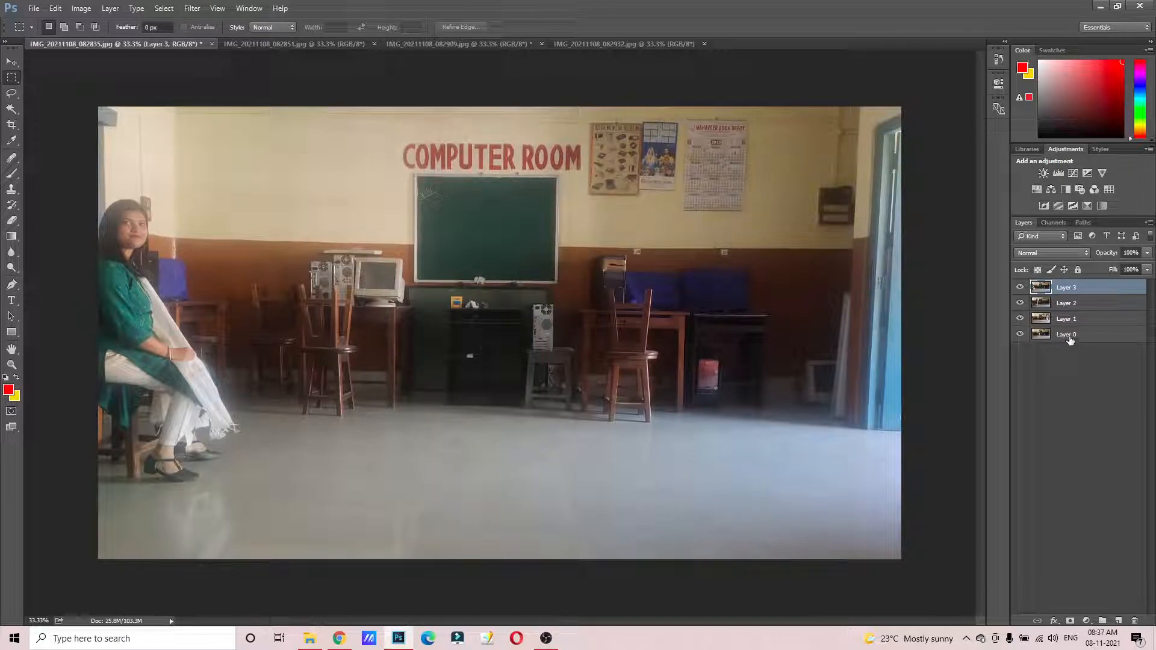
Hide Layer 3, Layer 2 and Layer 1, leaving only Layer 0 visible.
left_click(1020, 288)
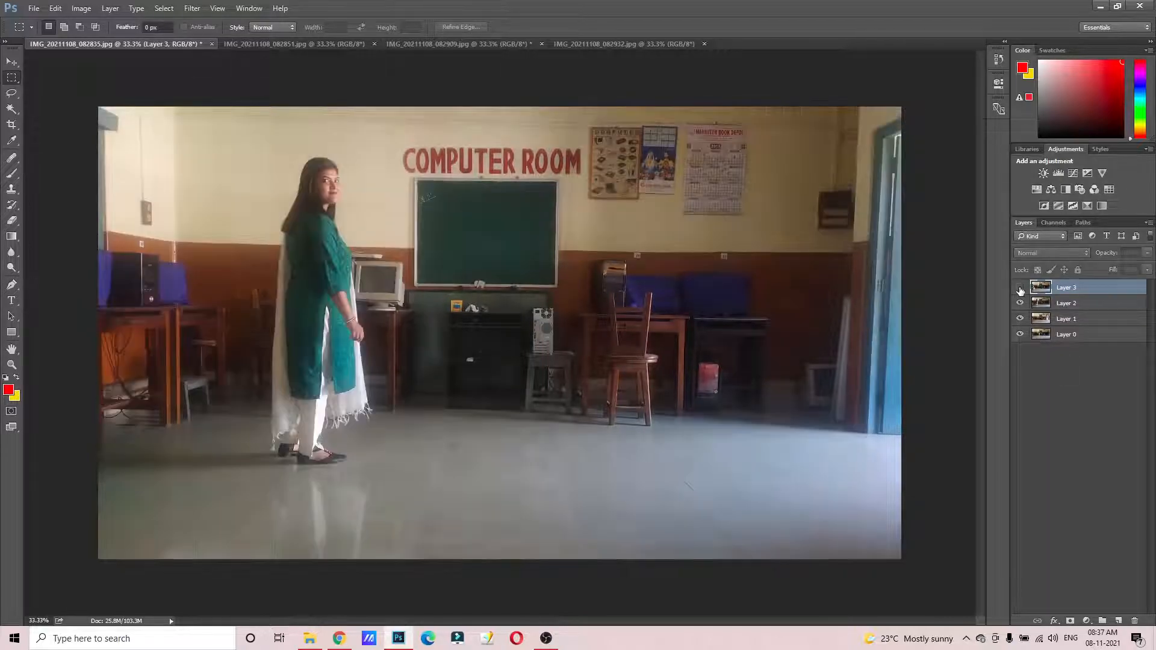
left_click(1020, 304)
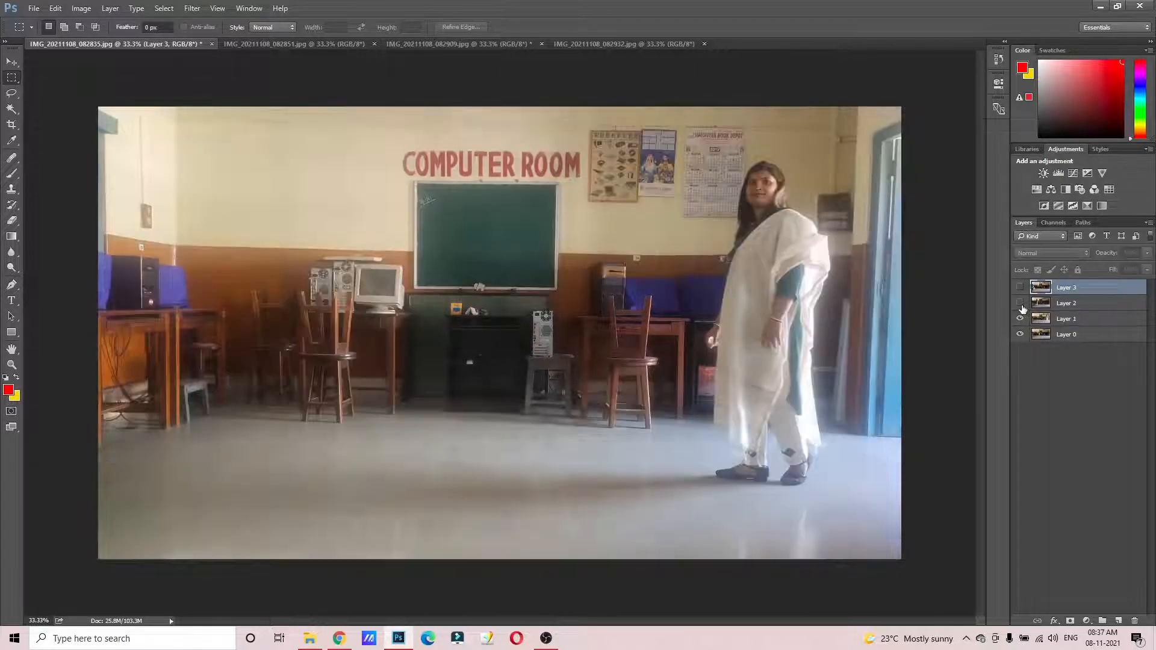
left_click(1020, 319)
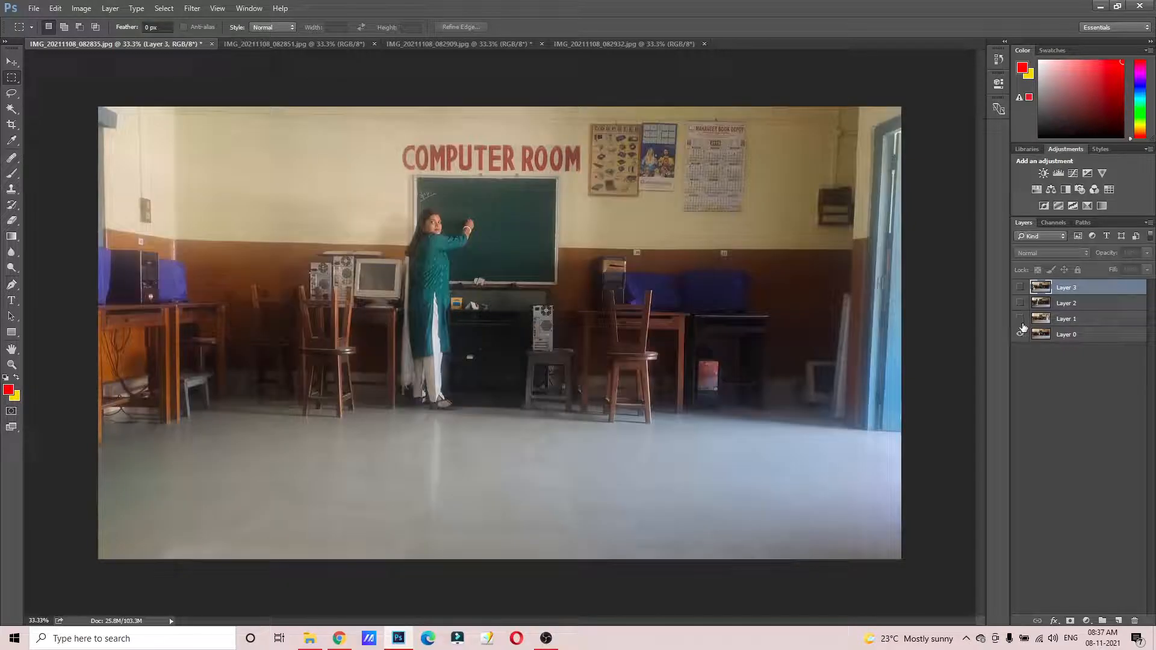
Toggle Layer 0 off and on, and show Layer 1, Layer 2 and Layer 3 one by one to compare the photos.
left_click(1020, 335)
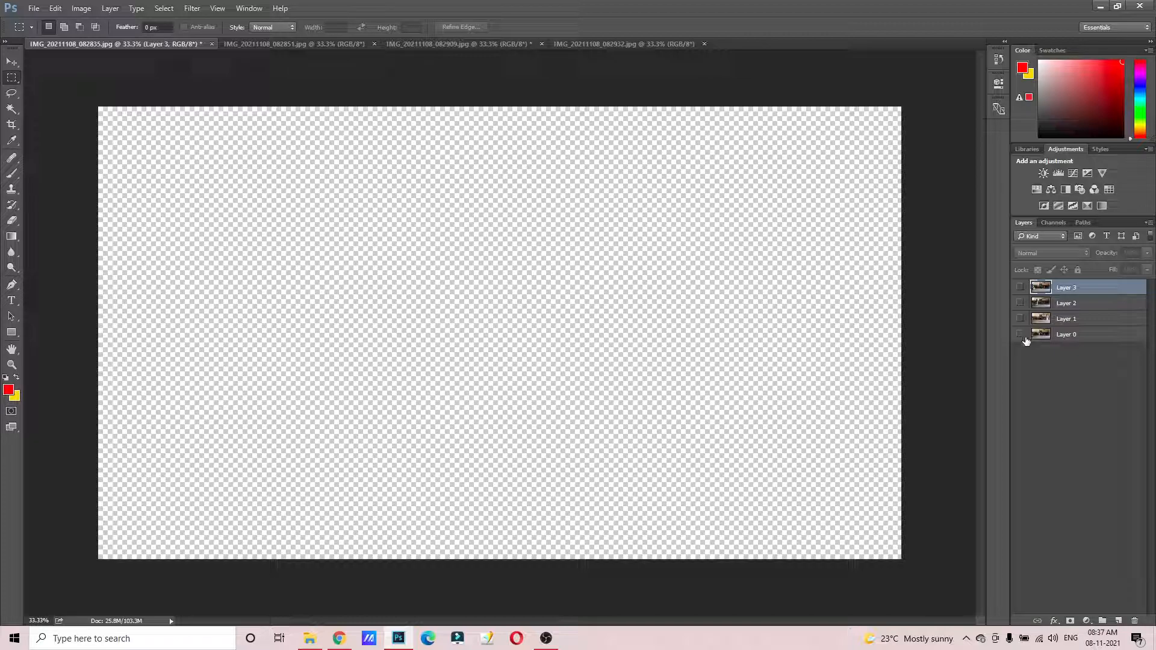
left_click(1022, 336)
left_click(1021, 319)
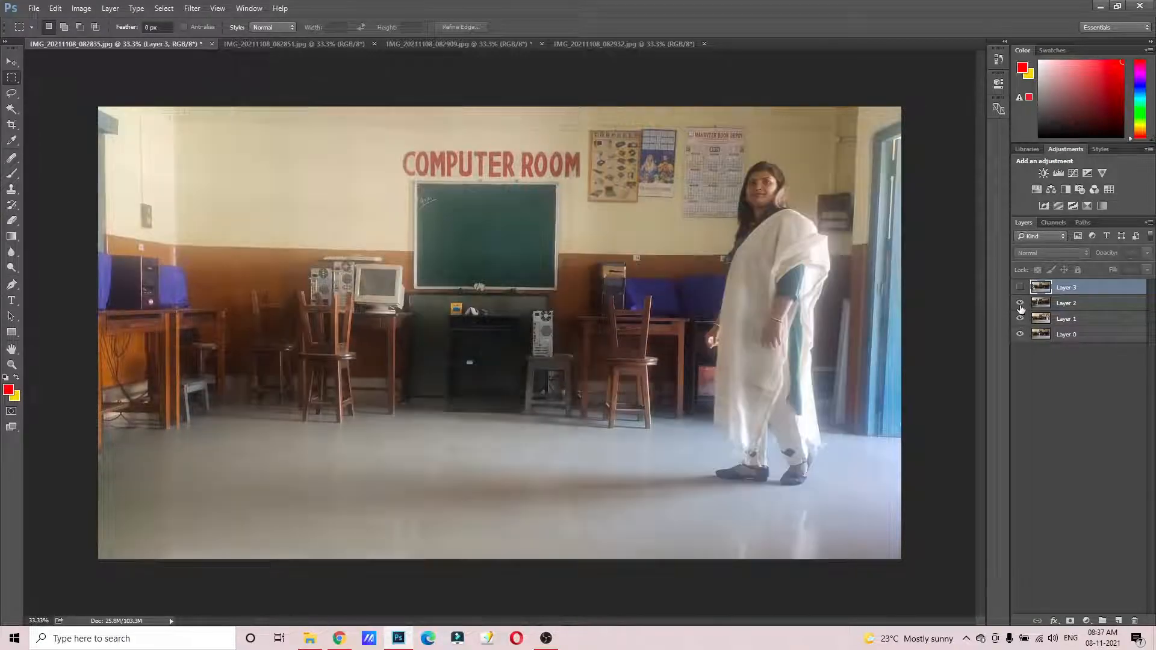
left_click(1021, 303)
left_click(1021, 288)
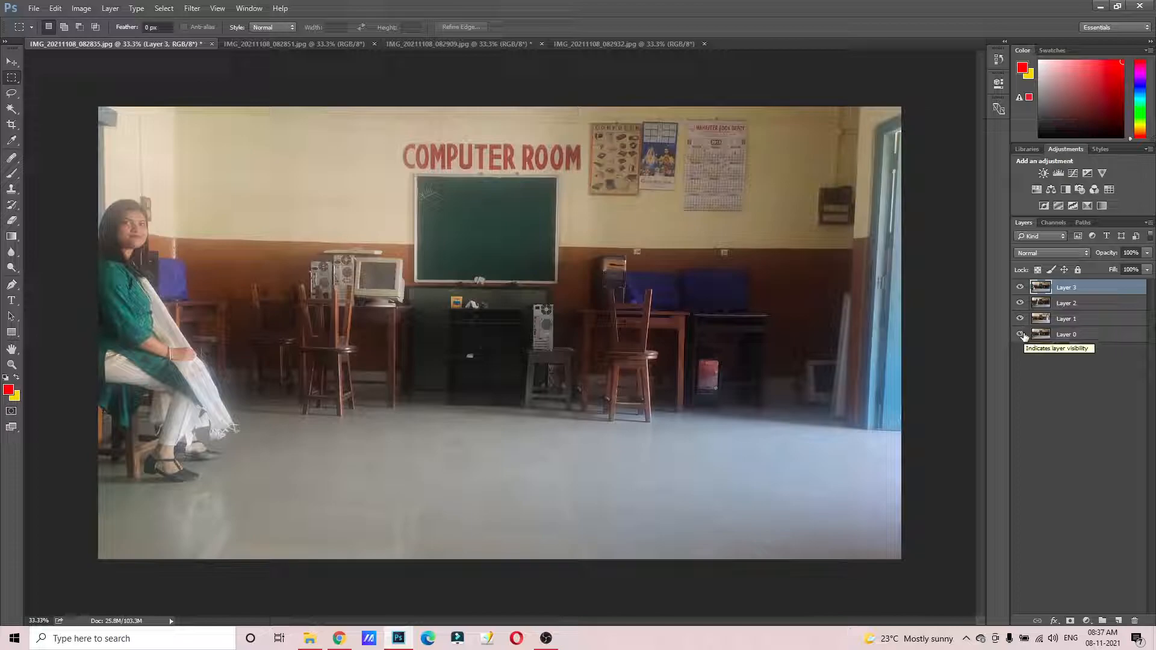
Select Layer 0 and hide Layer 3, Layer 2 and Layer 1 in turn to view the photos underneath.
left_click(1071, 343)
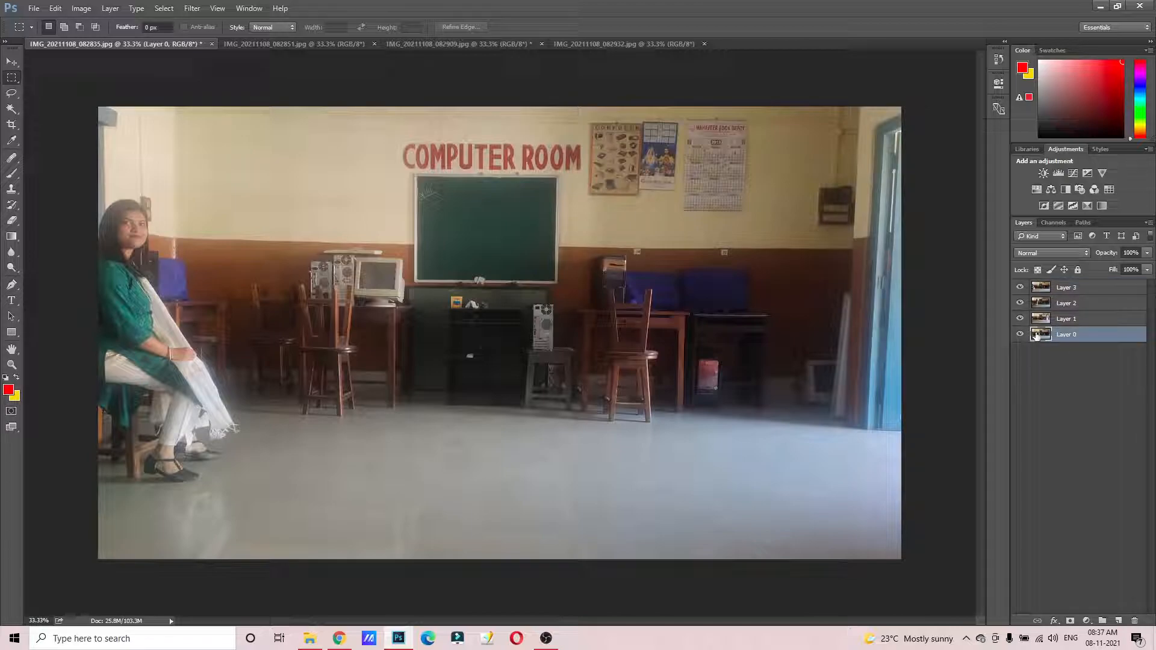
left_click(1020, 289)
left_click(1020, 304)
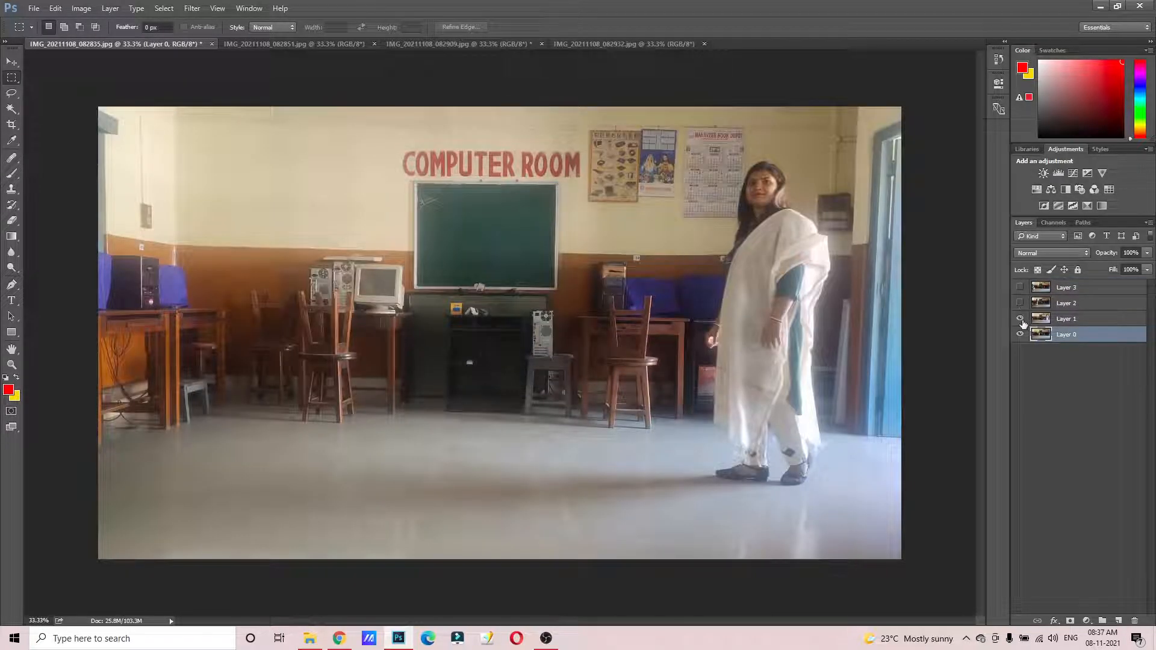
left_click(1020, 319)
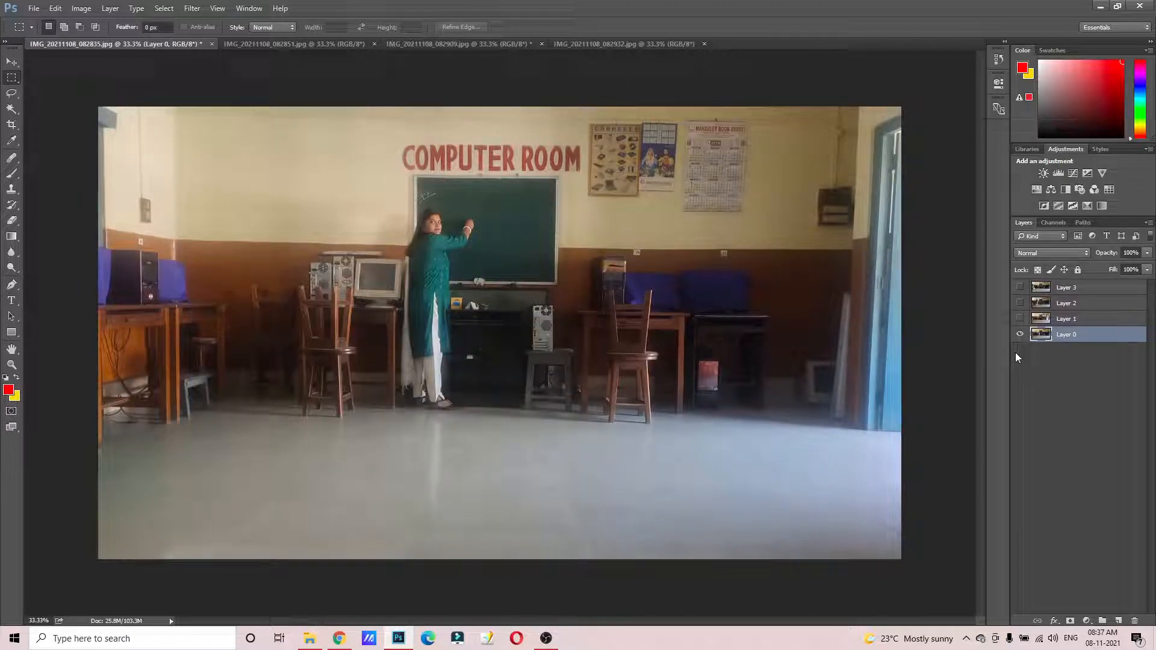
Show Layer 3, Layer 2 and Layer 1 again and add a layer mask to Layer 3.
left_click(1020, 288)
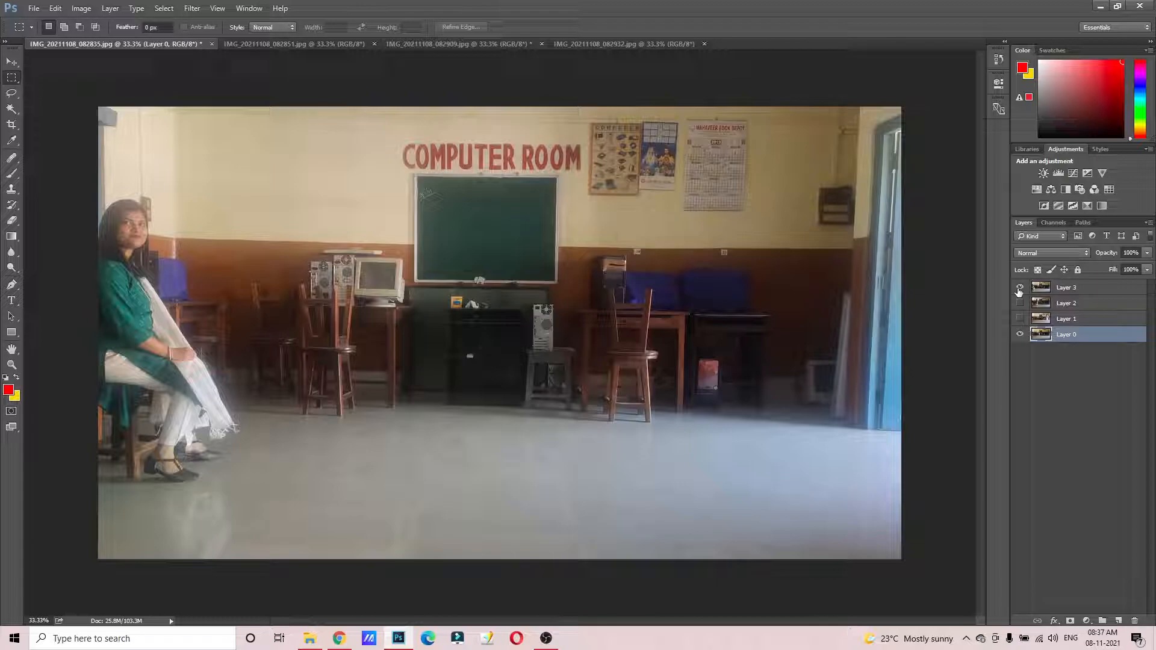
left_click(1020, 303)
left_click(1020, 318)
left_click(1061, 290)
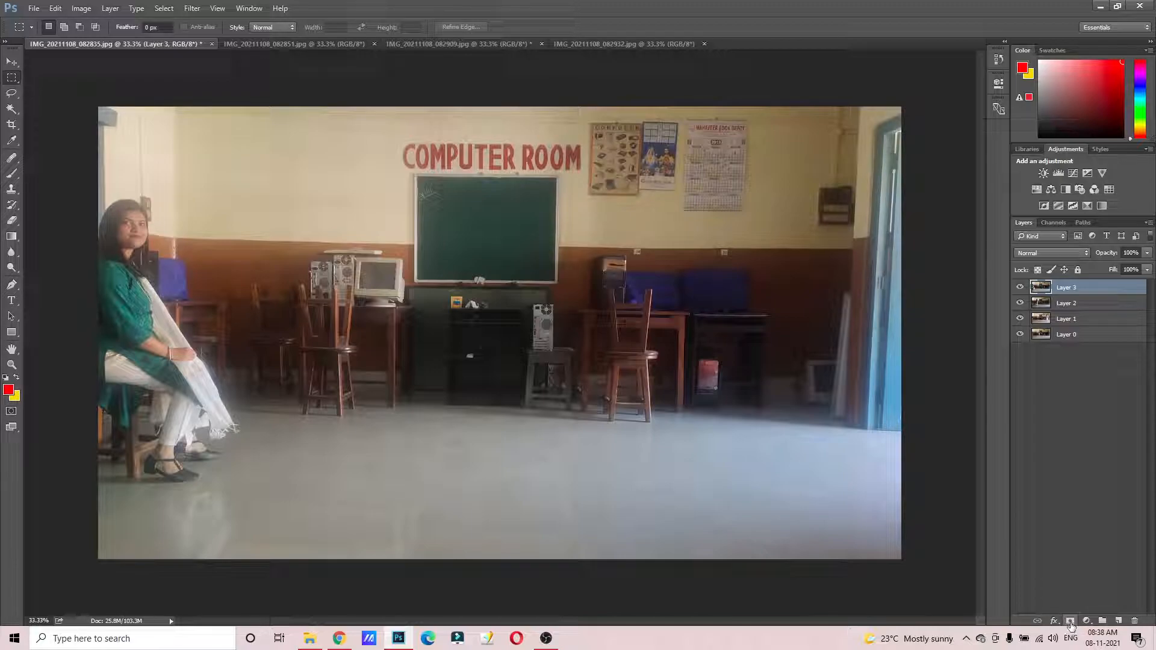
left_click(1071, 621)
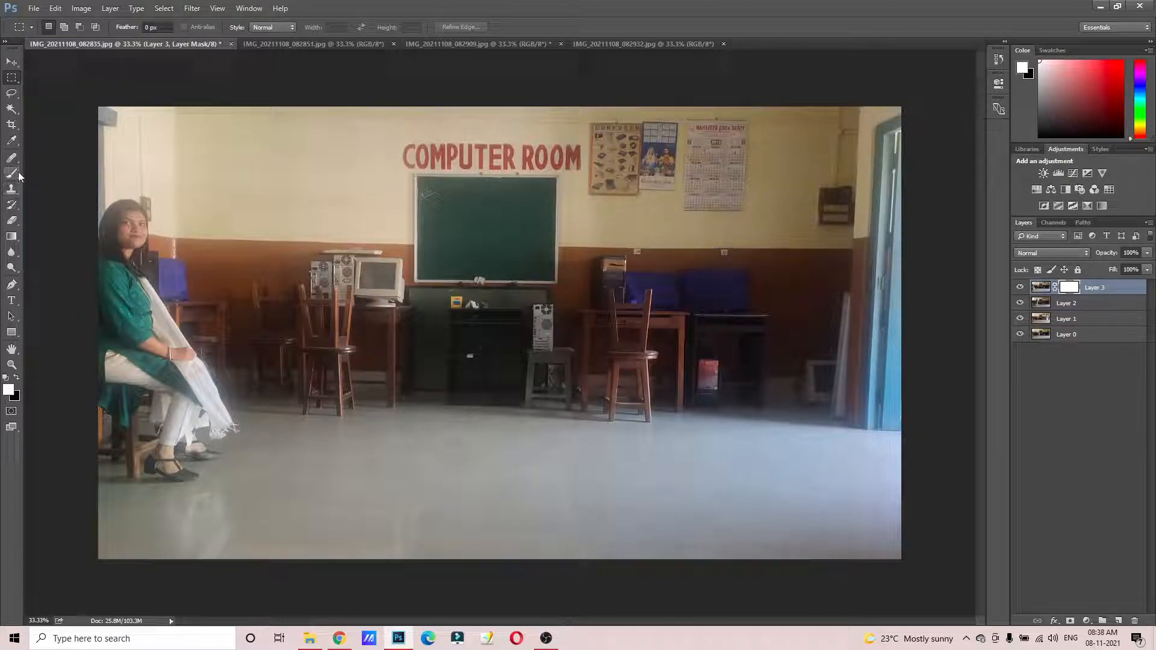
Check the foreground and background colours in the color picker, keeping white as foreground and black as background.
left_click(9, 390)
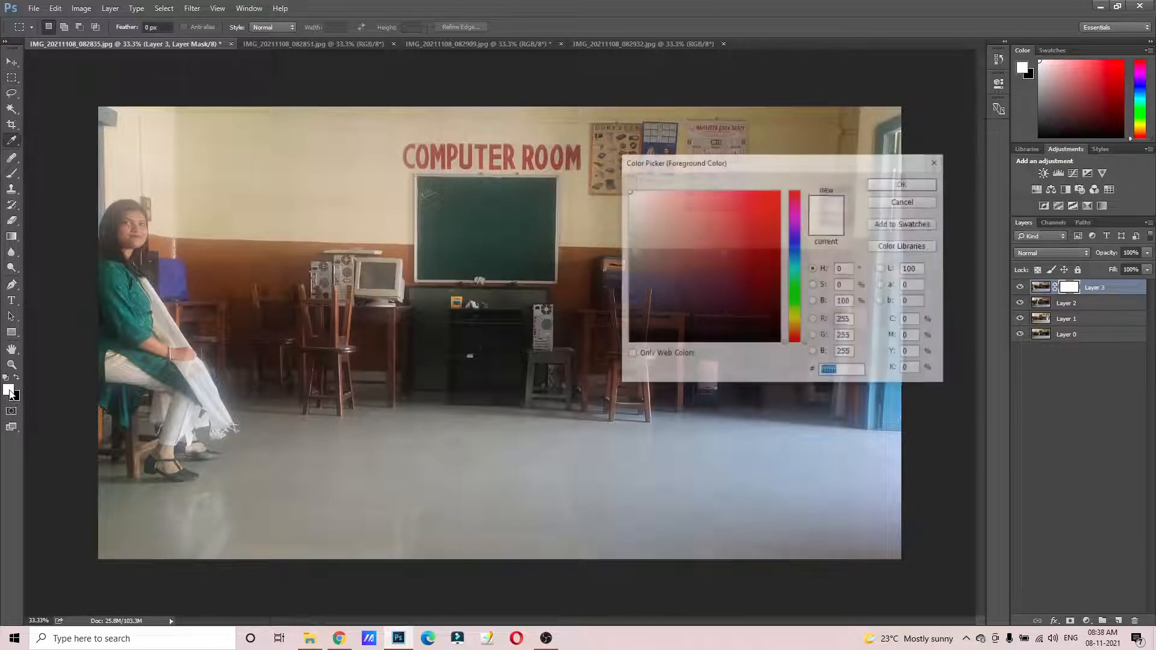
left_click_drag(656, 204, 608, 188)
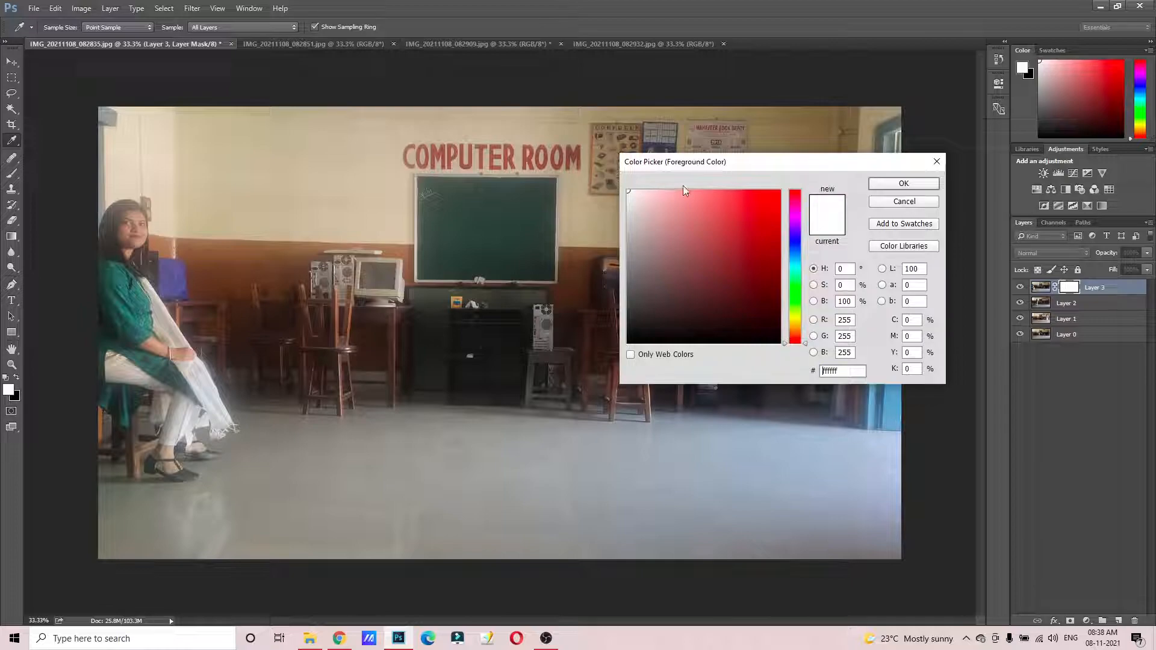
left_click(918, 188)
left_click(15, 398)
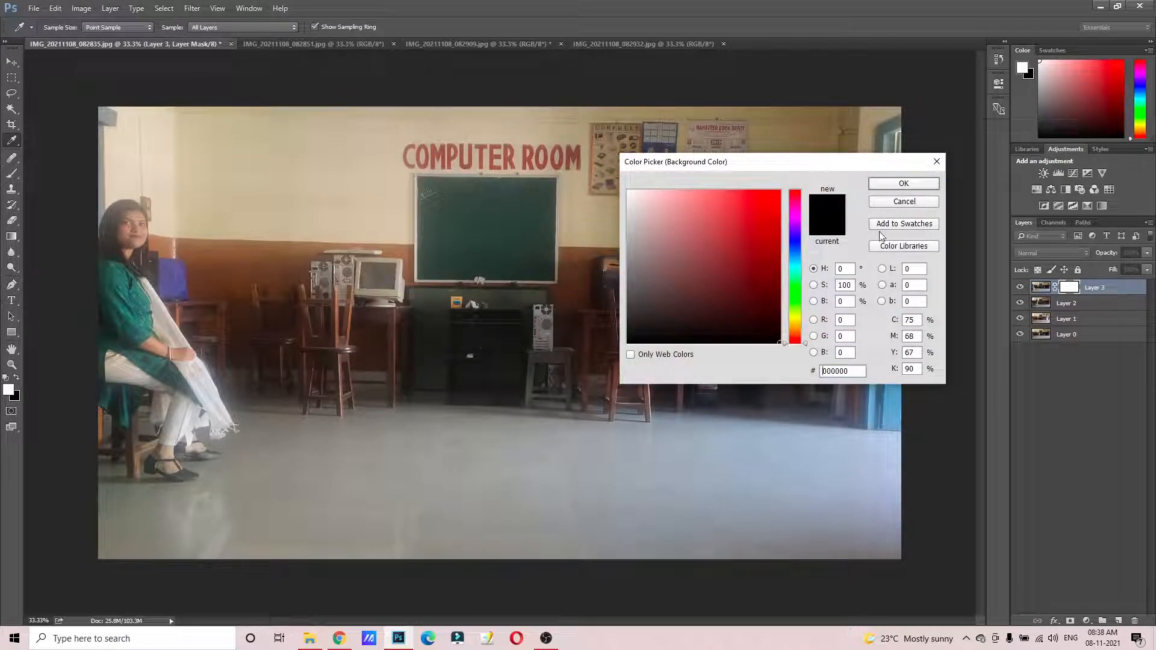
left_click(903, 185)
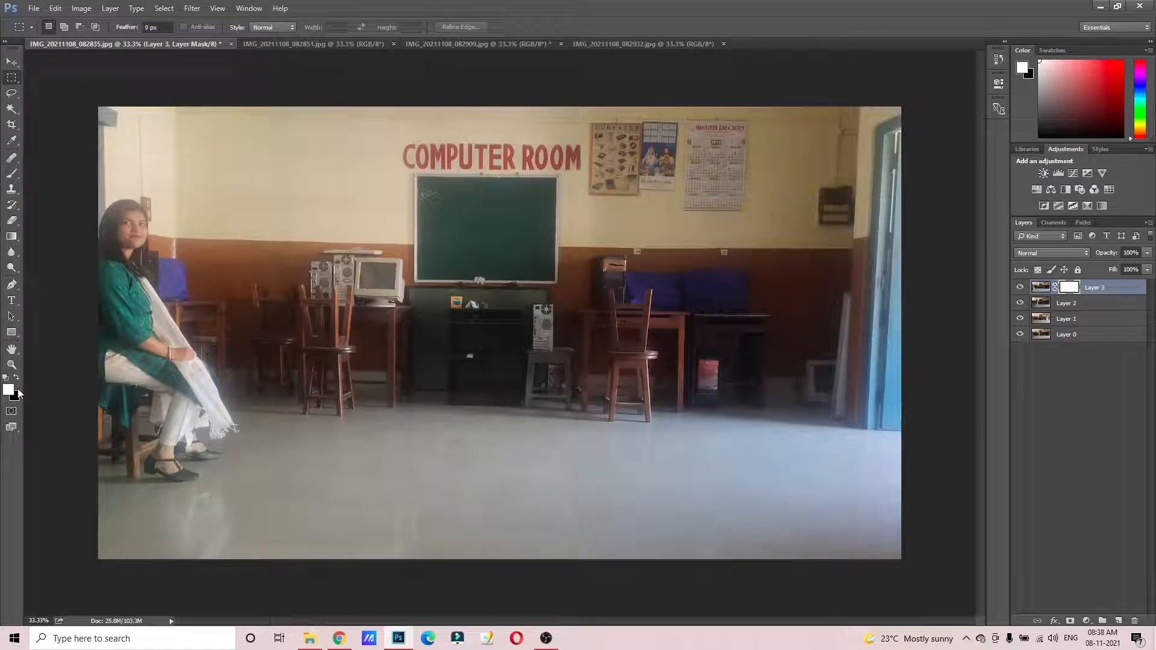
Set up the Brush tool with a soft round brush of 145 px size and 0% hardness.
left_click(13, 175)
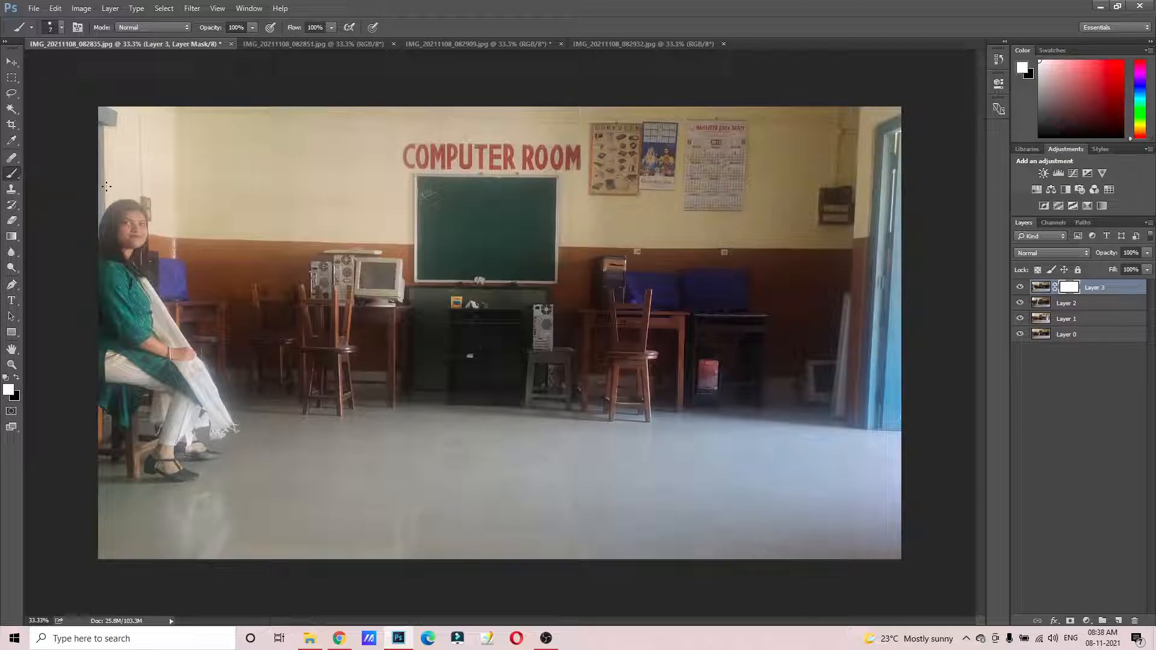
left_click(10, 180)
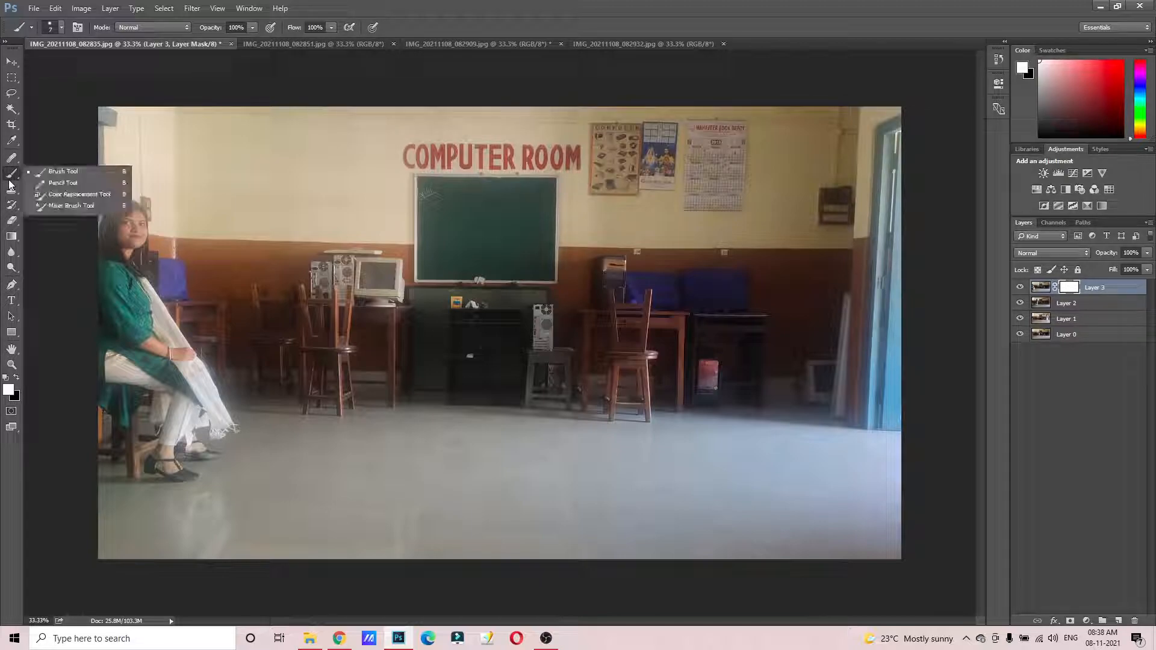
right_click(137, 181)
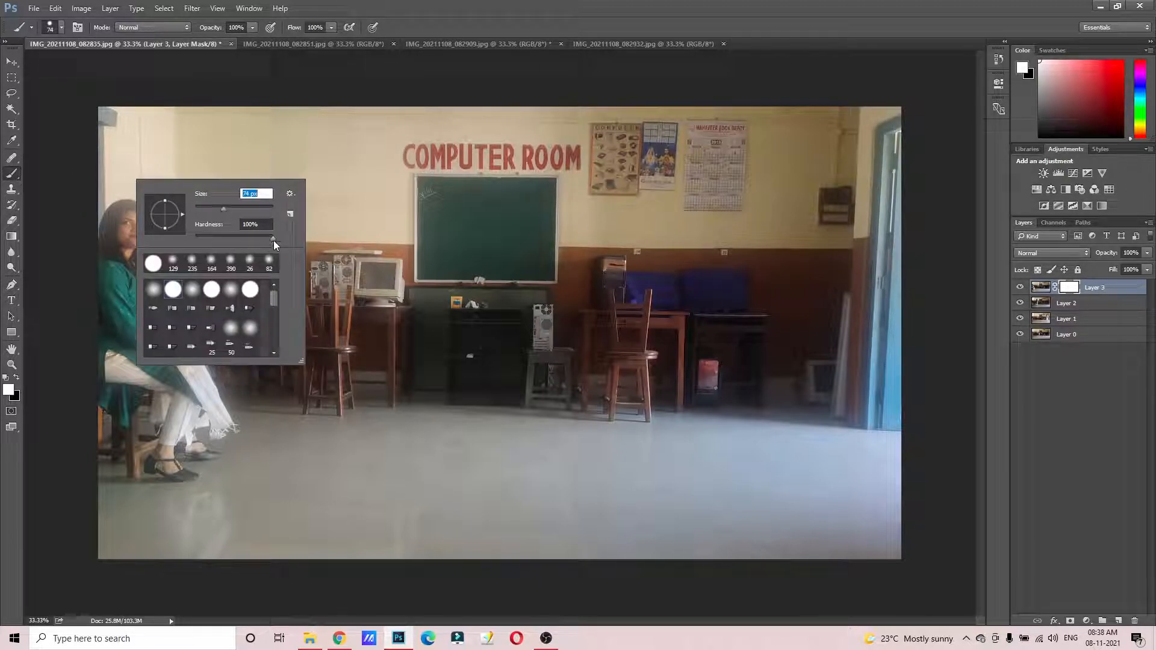
left_click_drag(273, 238, 193, 236)
left_click_drag(242, 206, 254, 208)
left_click(239, 81)
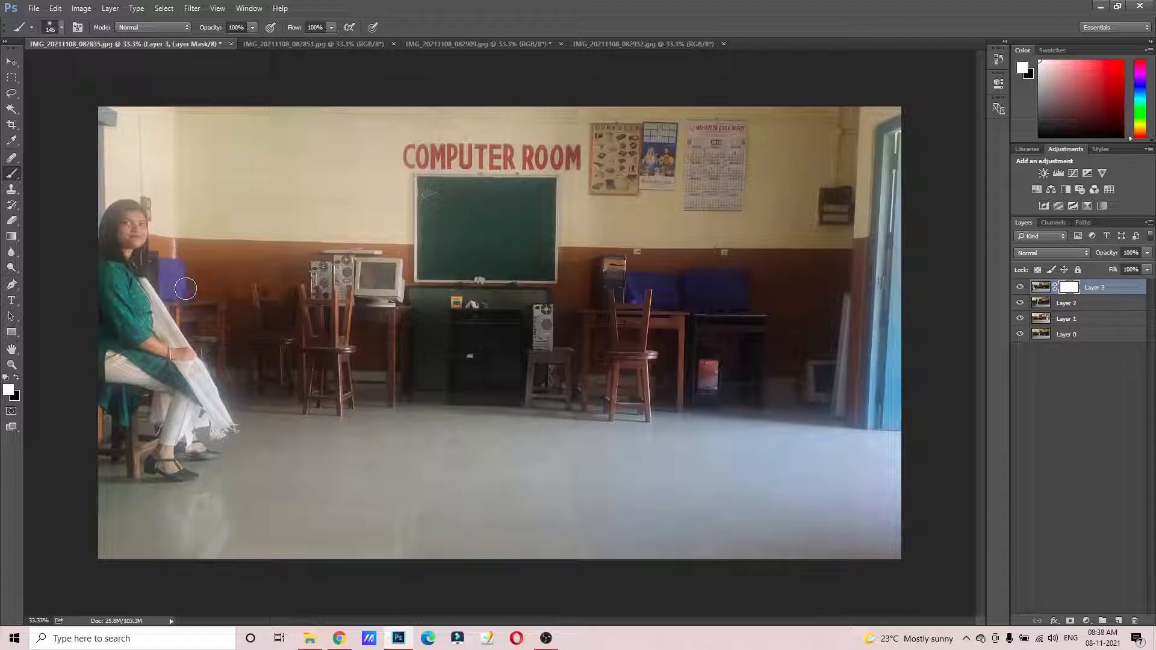
Paint black on Layer 3's mask over the seated woman, the blackboard and the COMPUTER ROOM lettering, undoing the stray strokes near the chair.
left_click(17, 378)
mouse_move(148, 217)
left_mouse_down()
mouse_move(144, 296)
mouse_move(129, 207)
mouse_move(126, 222)
mouse_move(137, 354)
mouse_move(135, 273)
mouse_move(147, 330)
mouse_move(148, 269)
mouse_move(168, 358)
mouse_move(167, 309)
mouse_move(196, 385)
left_mouse_up()
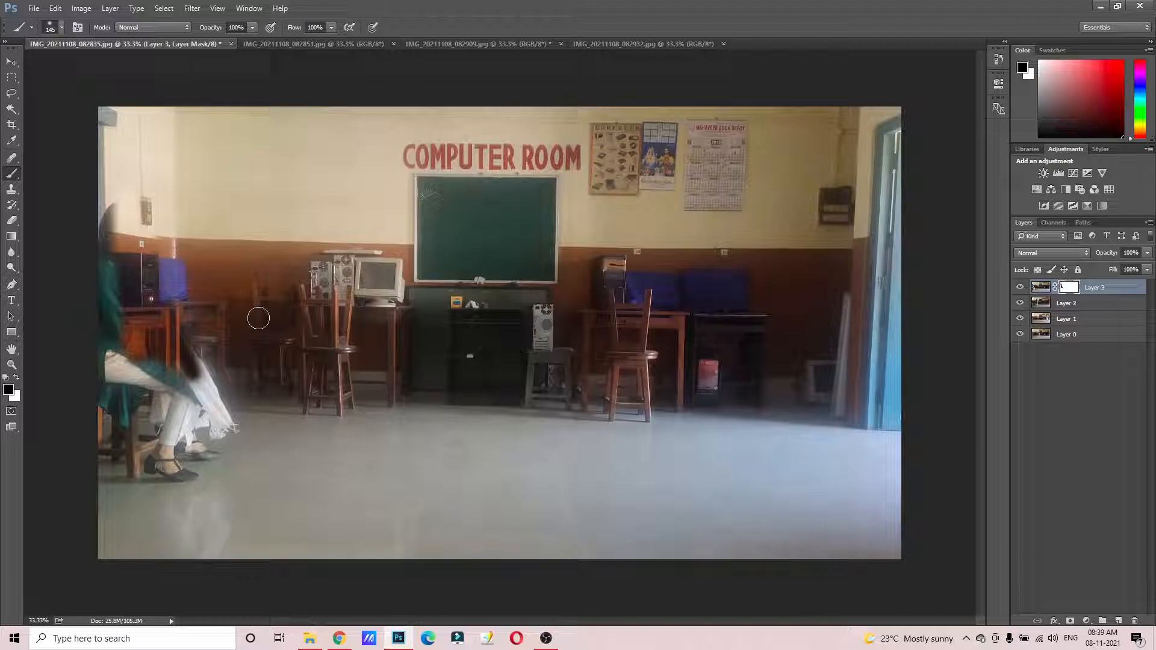
mouse_move(337, 263)
left_mouse_down()
mouse_move(351, 300)
mouse_move(390, 273)
left_mouse_up()
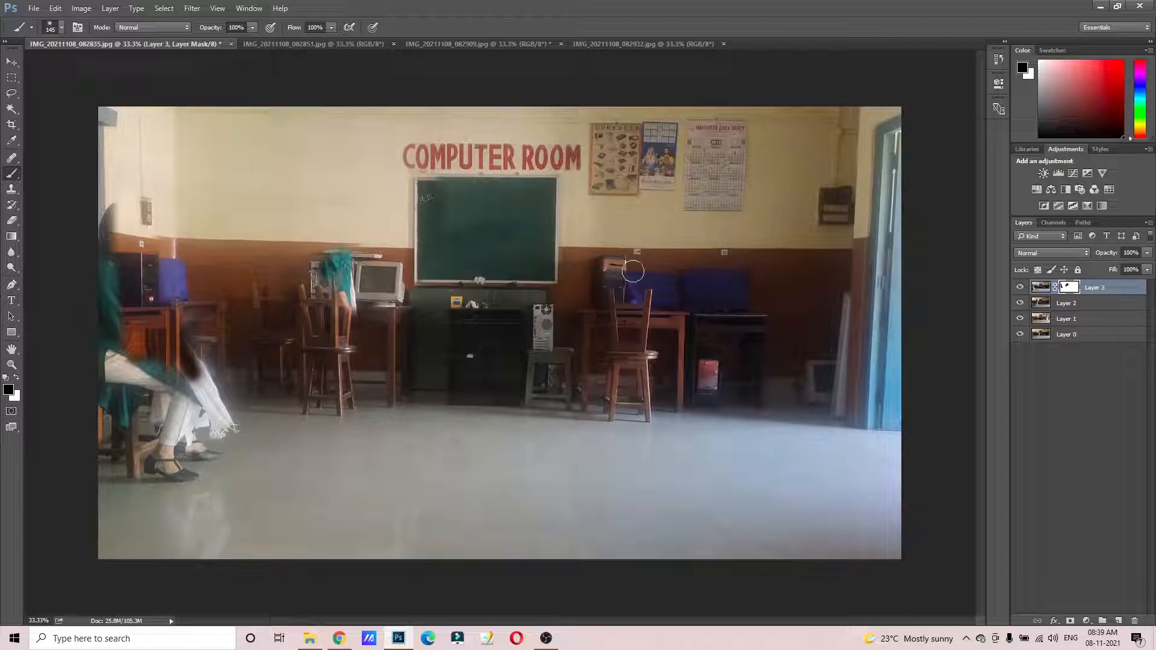
mouse_move(313, 284)
left_mouse_down()
mouse_move(337, 259)
mouse_move(352, 265)
left_mouse_up()
key("ctrl+z")
key("ctrl+alt+z")
mouse_move(480, 187)
left_mouse_down()
mouse_move(550, 166)
mouse_move(456, 163)
mouse_move(565, 158)
mouse_move(489, 149)
mouse_move(387, 165)
mouse_move(572, 158)
left_mouse_up()
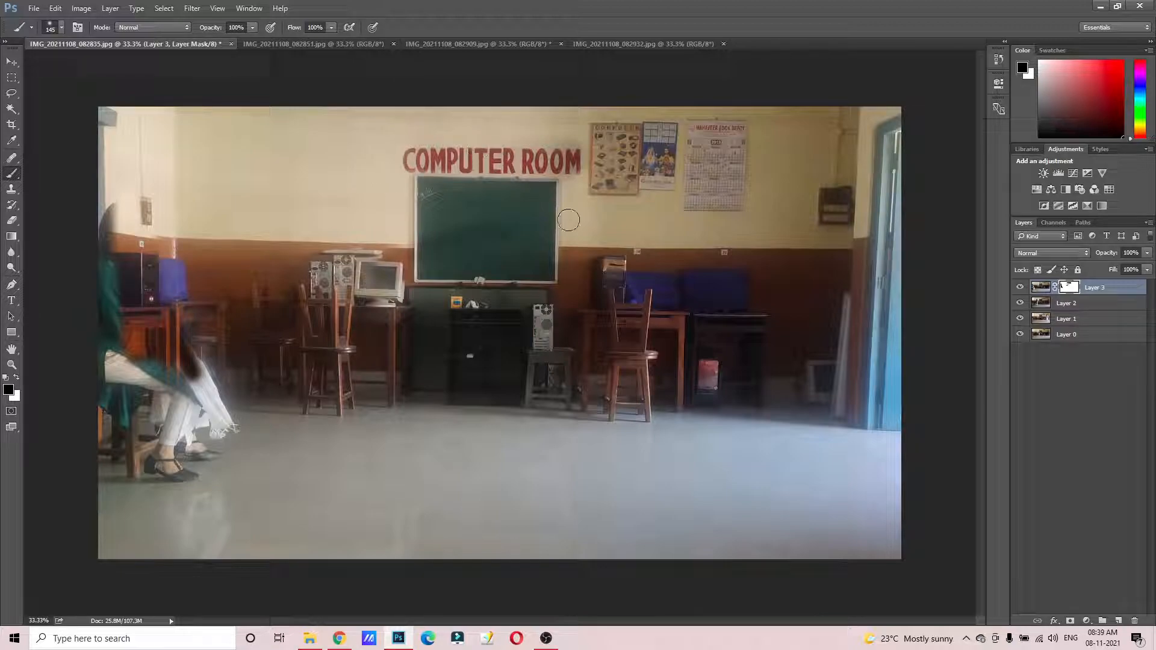
Hide Layer 2, Layer 1 and Layer 0, leaving only the masked Layer 3 visible.
left_click(1021, 304)
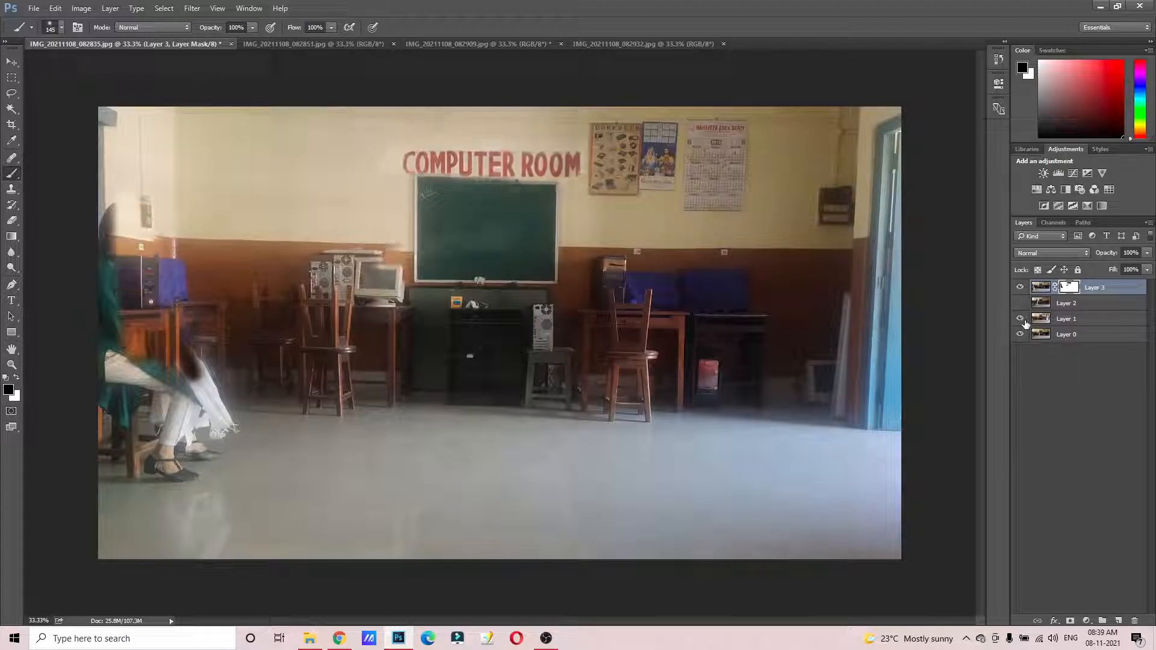
left_click(1021, 320)
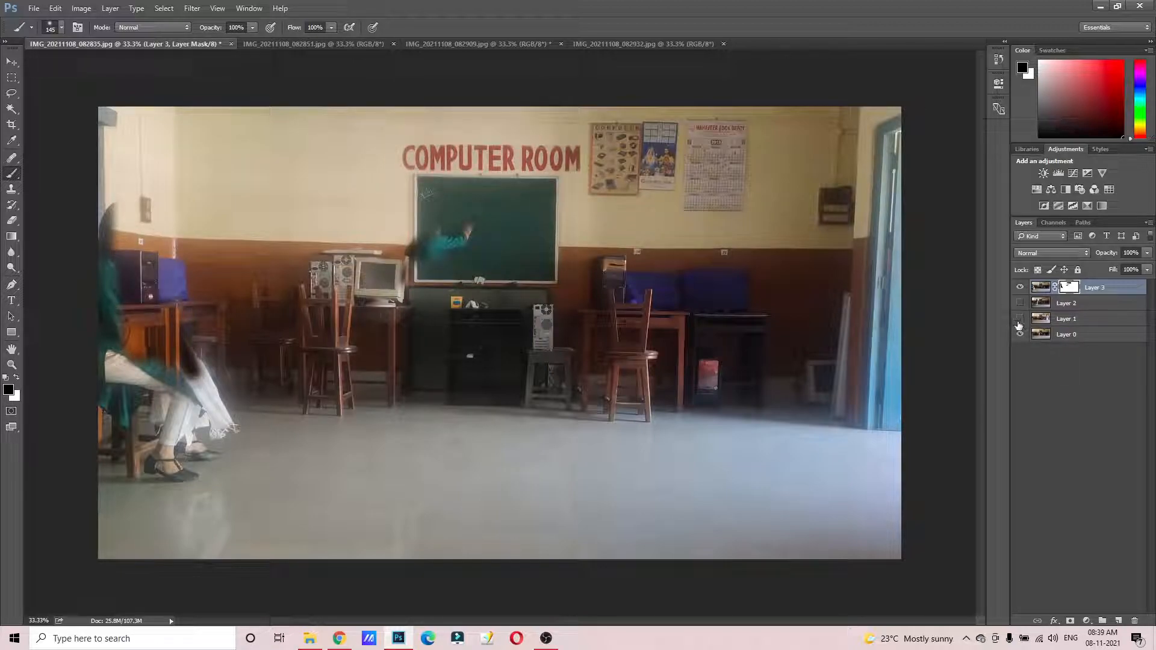
left_click(1020, 319)
left_click(1020, 320)
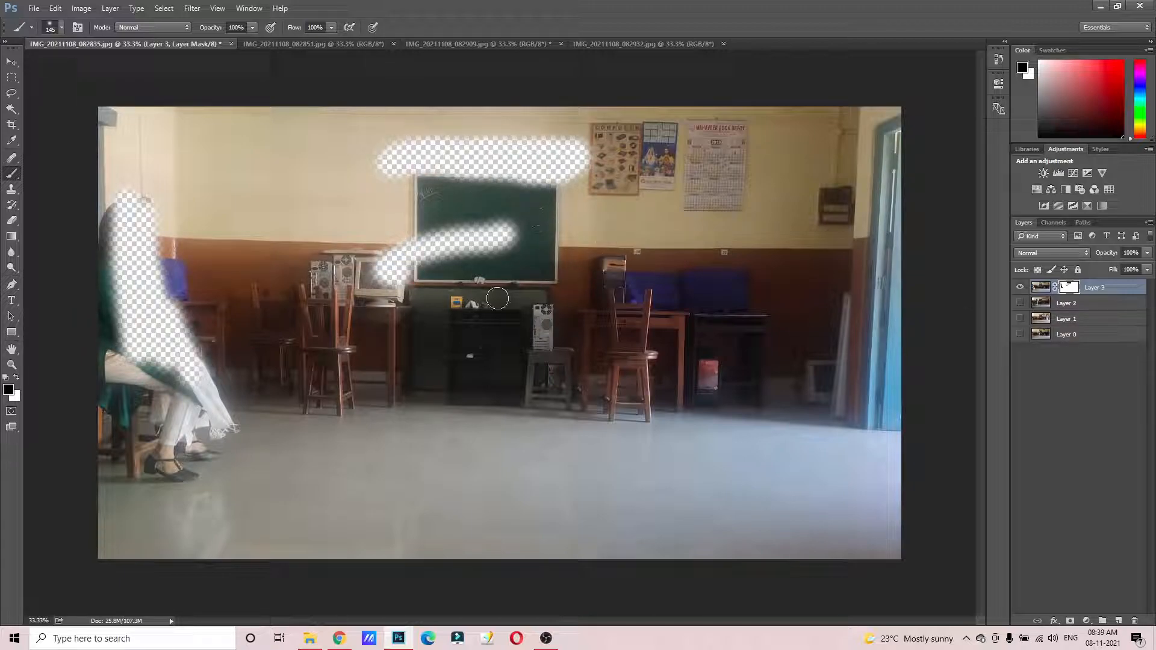
Brush more black strokes on Layer 3's mask over the wooden chair, the floor, the blue monitors and the wall posters.
mouse_move(313, 313)
left_mouse_down()
mouse_move(317, 295)
mouse_move(325, 361)
mouse_move(349, 322)
left_mouse_up()
left_click_drag(542, 451, 782, 462)
mouse_move(714, 328)
left_mouse_down()
mouse_move(723, 313)
mouse_move(693, 277)
mouse_move(656, 283)
left_mouse_up()
mouse_move(667, 174)
left_mouse_down()
mouse_move(694, 164)
mouse_move(644, 174)
mouse_move(692, 148)
left_mouse_up()
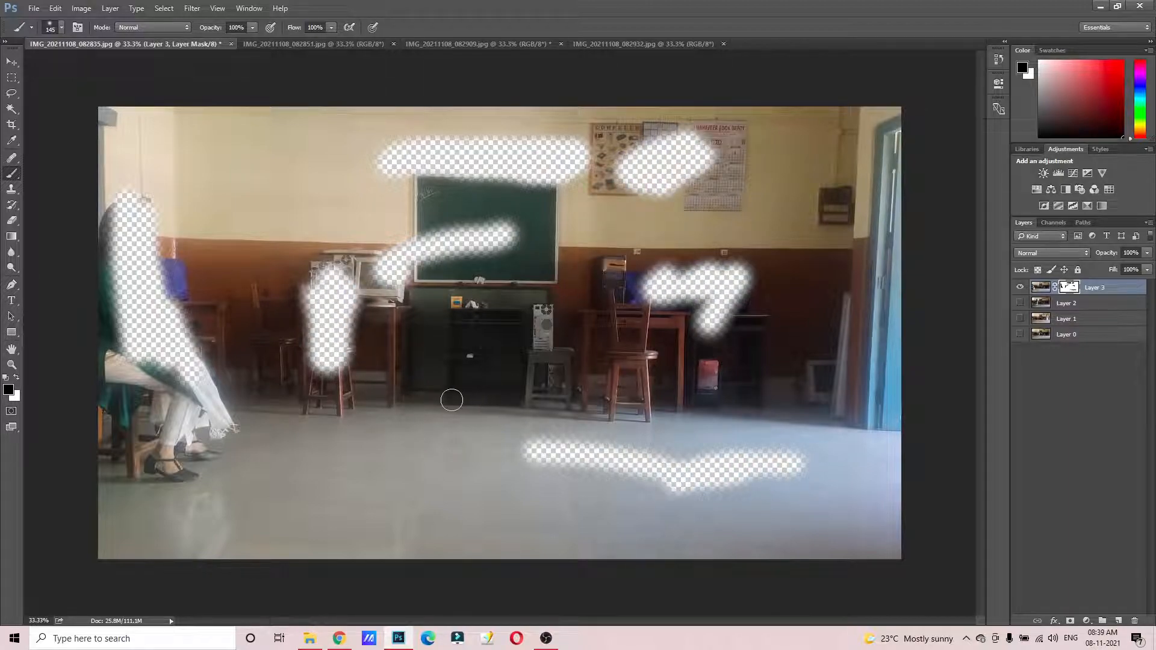
Paint white on Layer 3's mask over the erased areas to restore the photo, enlarging the brush to 328 px.
left_click(17, 379)
mouse_move(114, 311)
left_mouse_down()
mouse_move(75, 309)
mouse_move(134, 291)
mouse_move(103, 329)
mouse_move(234, 315)
mouse_move(163, 349)
mouse_move(375, 307)
mouse_move(284, 312)
mouse_move(306, 287)
mouse_move(368, 278)
mouse_move(366, 305)
mouse_move(315, 352)
mouse_move(345, 370)
mouse_move(284, 330)
mouse_move(363, 256)
mouse_move(478, 249)
mouse_move(525, 230)
mouse_move(478, 205)
mouse_move(367, 180)
mouse_move(549, 142)
mouse_move(535, 223)
mouse_move(449, 209)
mouse_move(415, 250)
mouse_move(565, 235)
mouse_move(699, 282)
mouse_move(546, 293)
mouse_move(673, 327)
mouse_move(553, 425)
mouse_move(544, 461)
mouse_move(804, 450)
mouse_move(771, 464)
mouse_move(448, 479)
mouse_move(138, 383)
mouse_move(236, 373)
mouse_move(139, 388)
mouse_move(118, 361)
mouse_move(122, 216)
mouse_move(88, 189)
left_mouse_up()
right_click(409, 193)
left_click(535, 223)
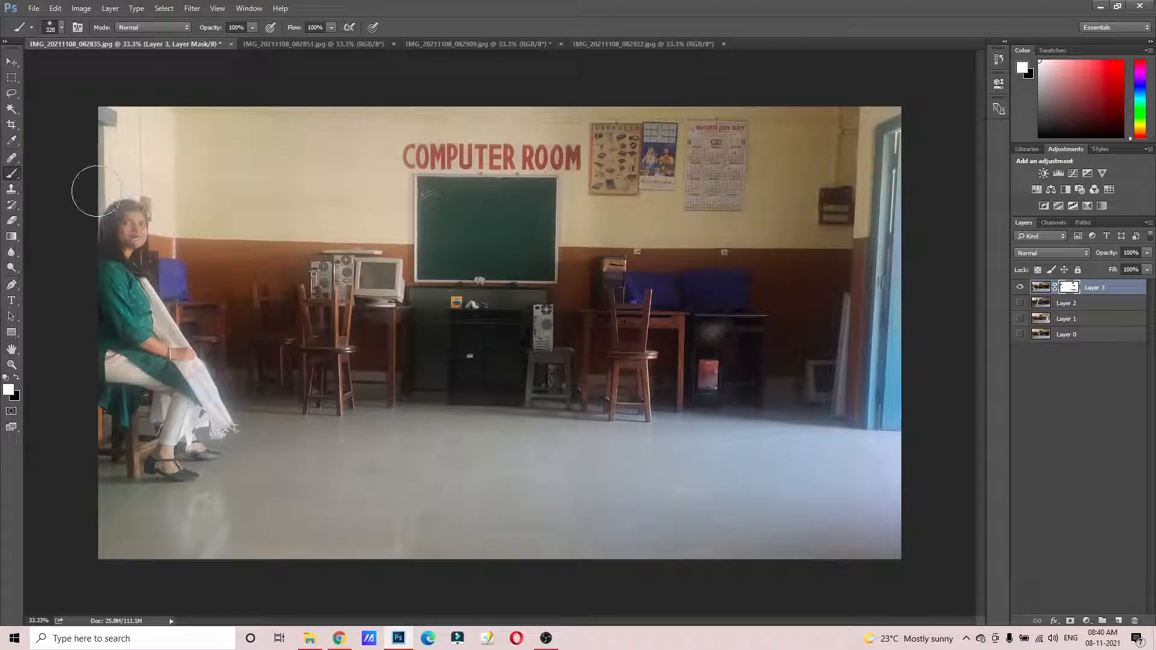
Mask out wide areas of Layer 3 with black strokes, and repaint them in white to bring the full photo back.
left_click(17, 377)
mouse_move(199, 355)
left_mouse_down()
mouse_move(521, 271)
mouse_move(656, 273)
mouse_move(588, 391)
mouse_move(824, 541)
mouse_move(790, 545)
left_mouse_up()
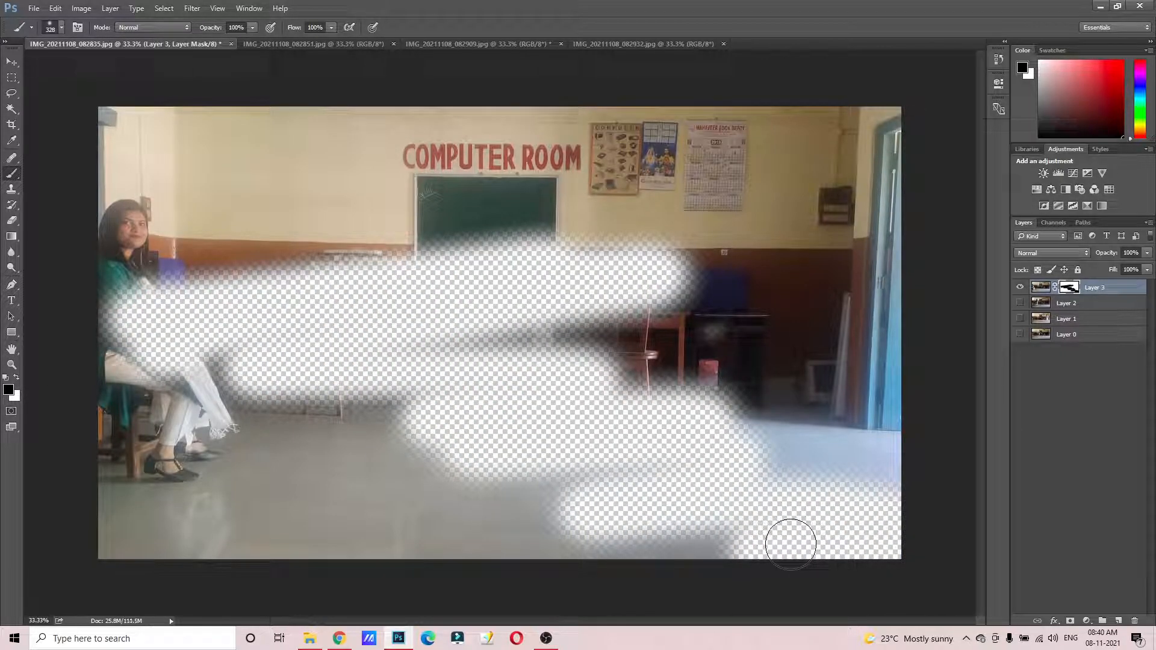
left_click_drag(825, 215, 830, 154)
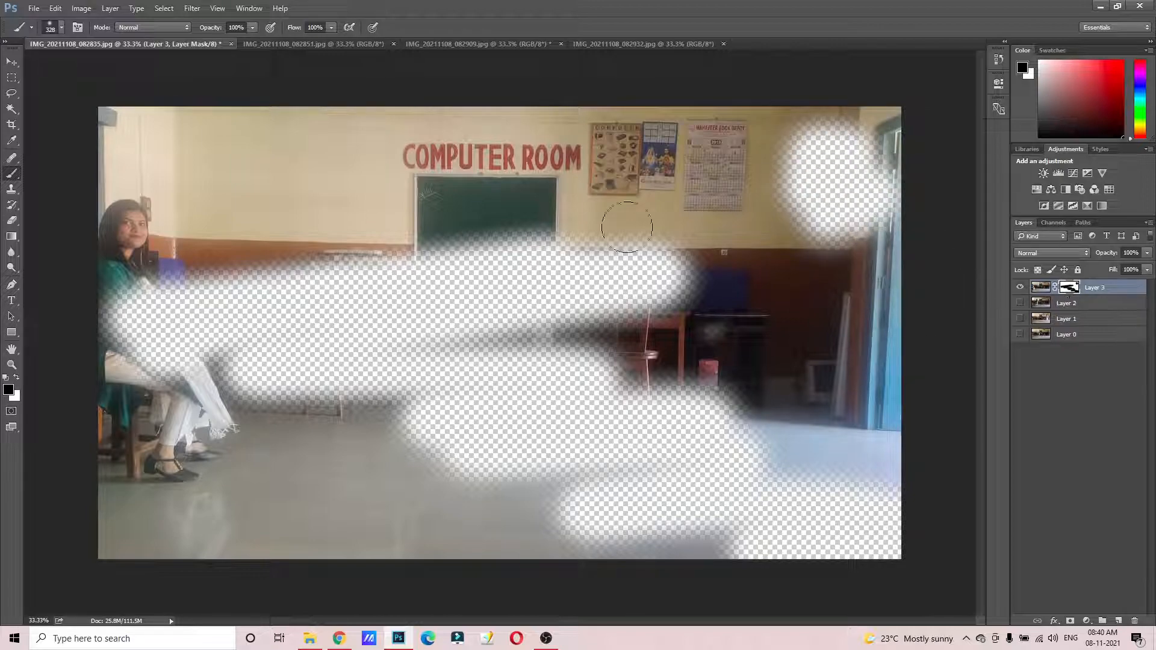
left_click(16, 377)
mouse_move(62, 351)
left_mouse_down()
mouse_move(602, 265)
mouse_move(57, 292)
mouse_move(41, 318)
mouse_move(968, 212)
mouse_move(783, 162)
mouse_move(592, 277)
mouse_move(801, 253)
mouse_move(150, 373)
mouse_move(728, 335)
mouse_move(325, 378)
mouse_move(752, 410)
mouse_move(825, 573)
mouse_move(885, 512)
mouse_move(901, 436)
mouse_move(880, 499)
left_mouse_up()
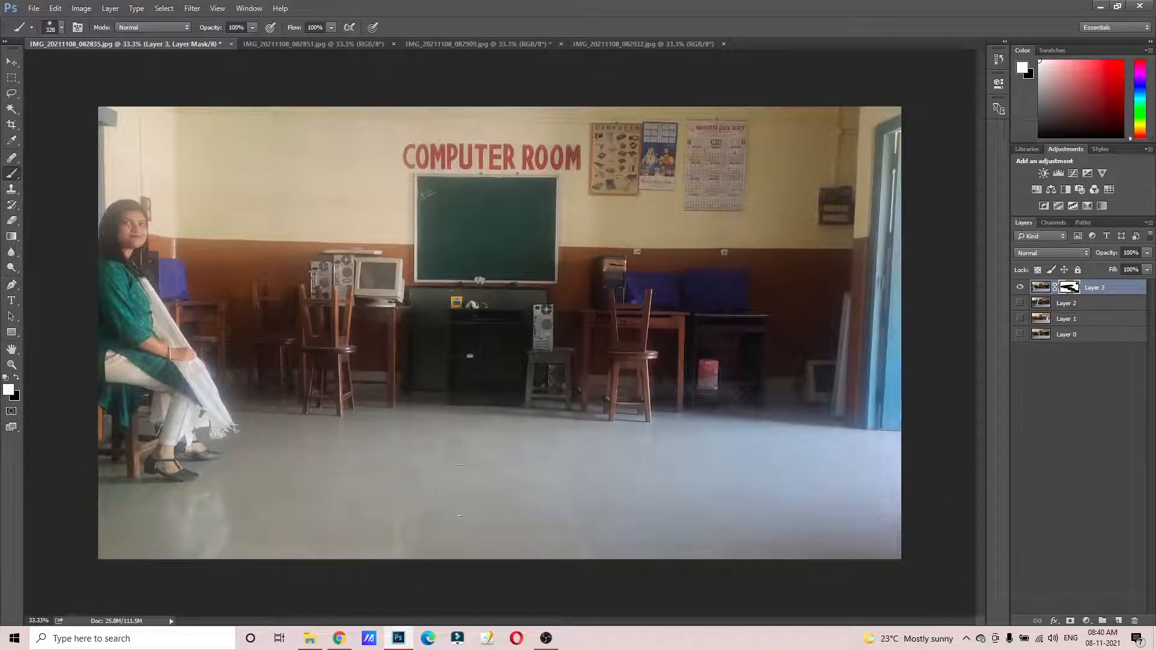
Paint a black zigzag stroke on Layer 3's mask through the middle of the room, from the blackboard to the floor.
left_click(16, 380)
left_click(396, 245)
mouse_move(397, 245)
left_mouse_down()
mouse_move(395, 455)
mouse_move(443, 315)
mouse_move(507, 504)
mouse_move(546, 343)
mouse_move(649, 406)
mouse_move(678, 406)
left_mouse_up()
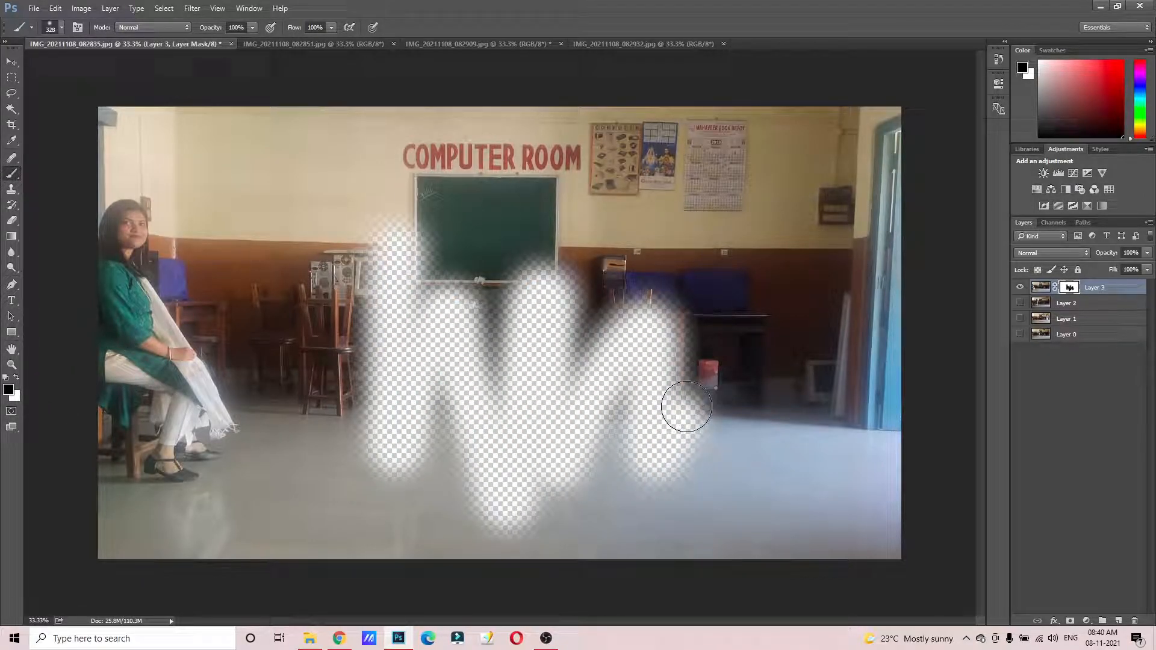
Toggle Layer 0 and Layer 2 on and off to examine how each shows through Layer 3's masked area.
left_click(1020, 335)
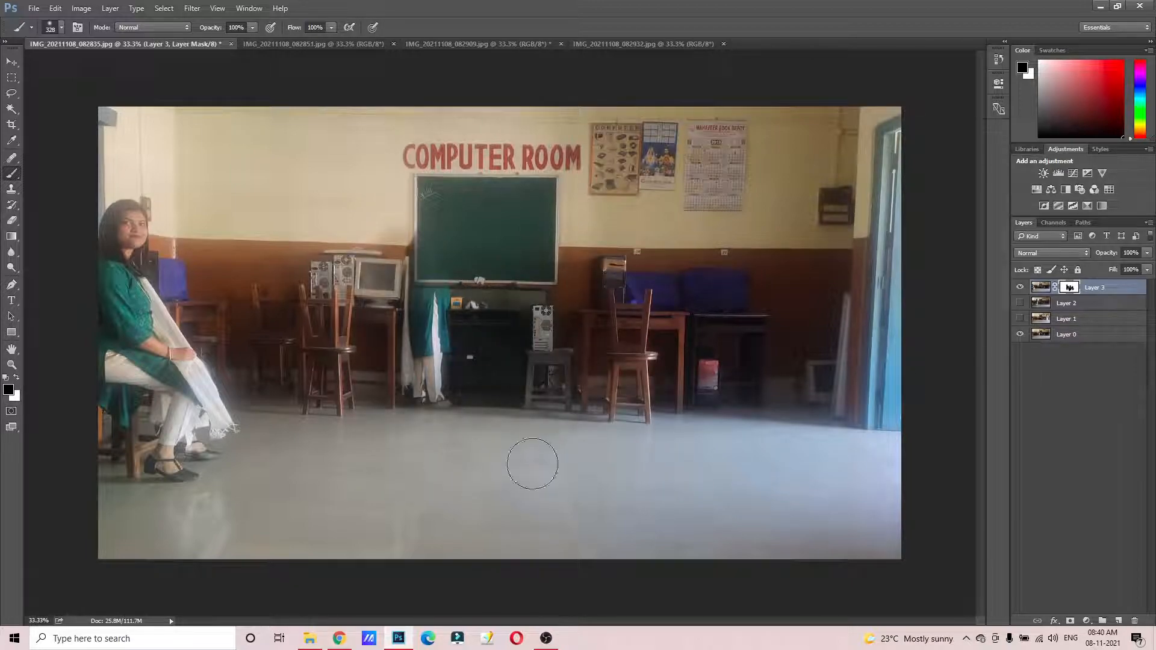
left_click(1022, 338)
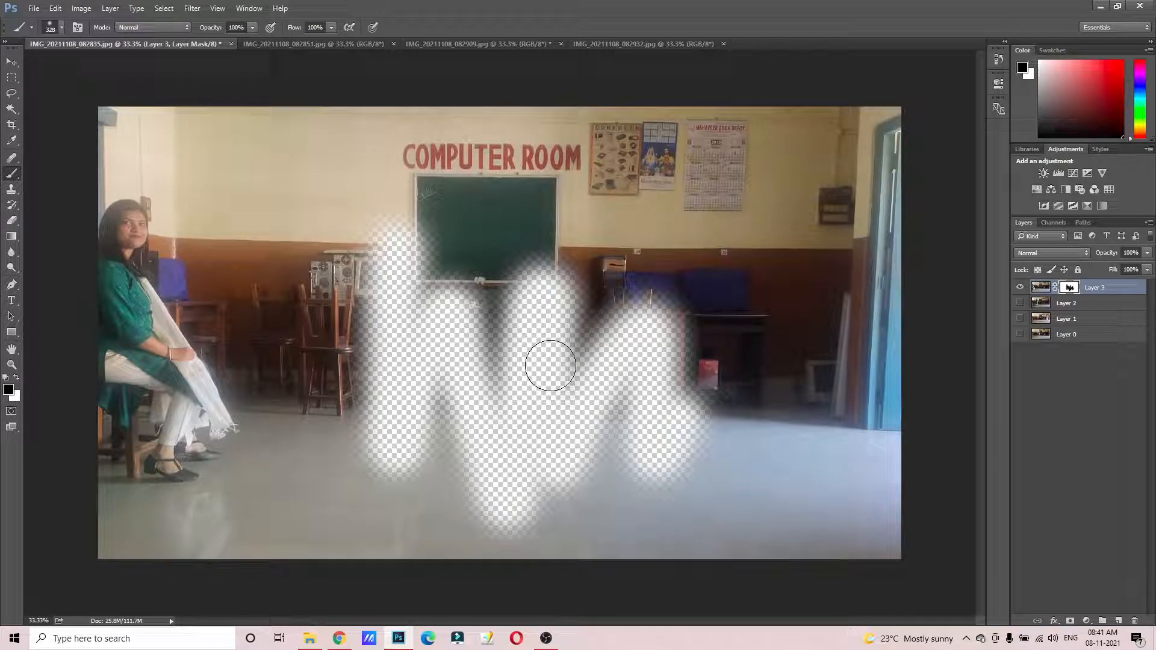
left_click(1020, 304)
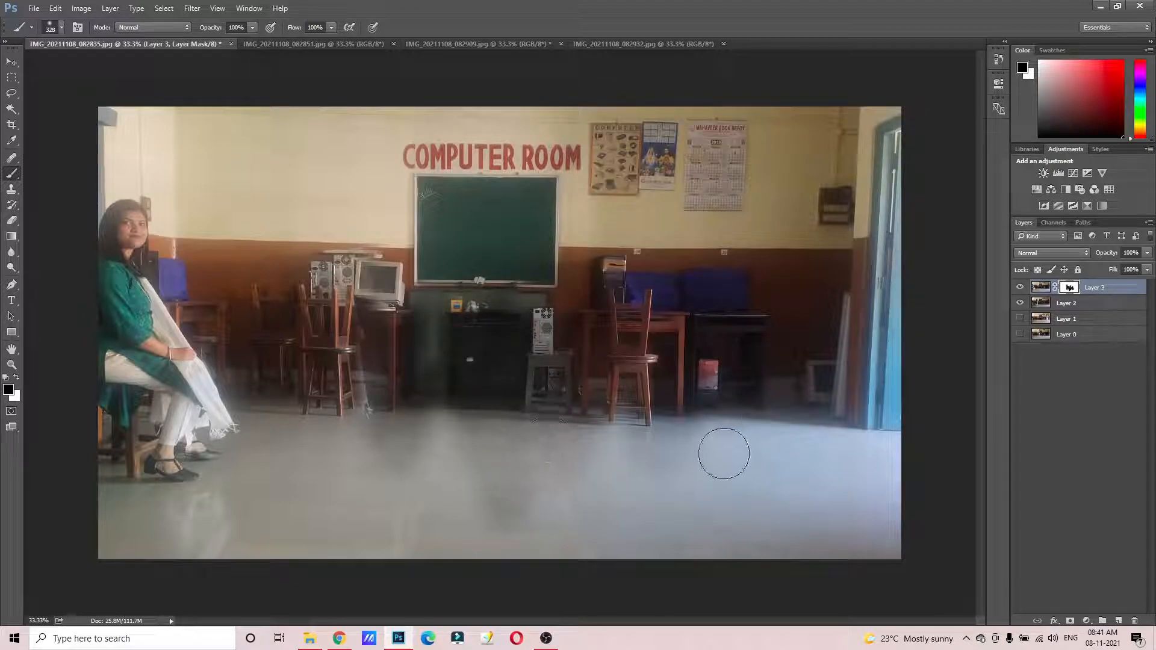
left_click(1020, 309)
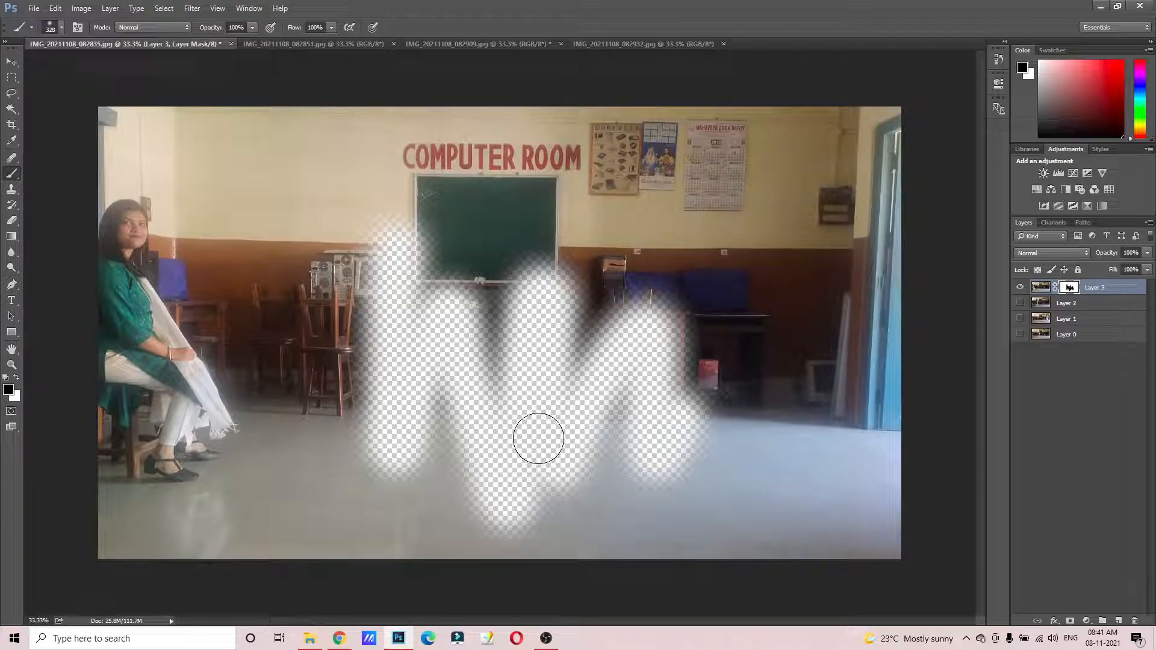
Enlarge the brush to 514 px and paint black on Layer 3's mask over everything except the seated woman and her immediate surroundings.
right_click(354, 218)
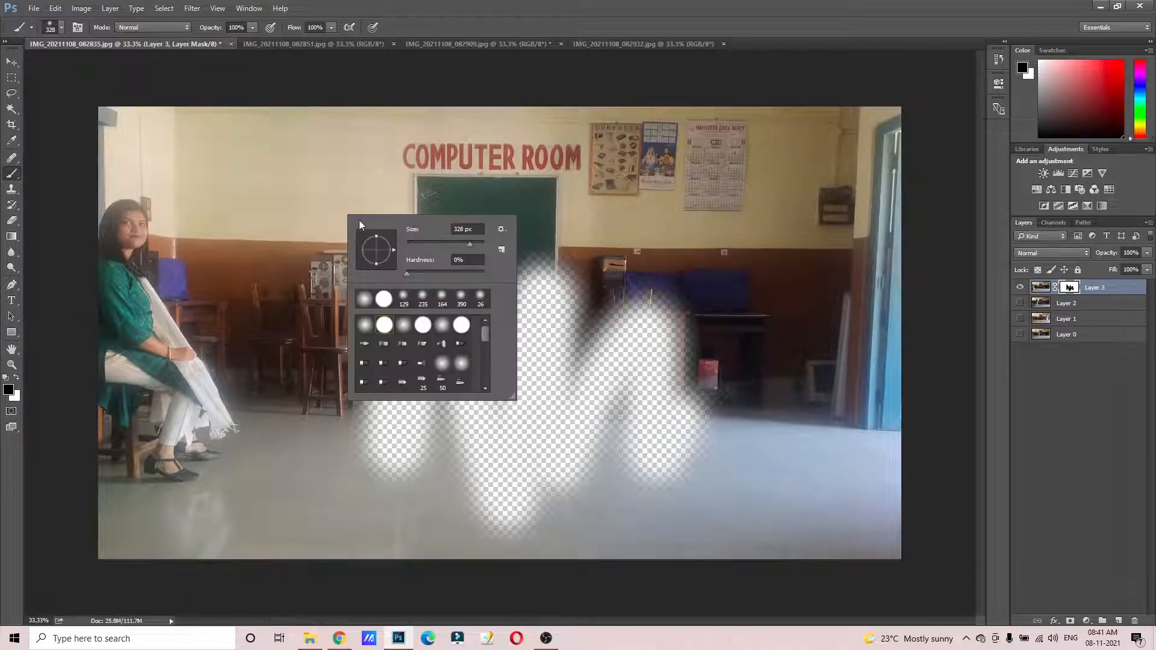
left_click(477, 245)
mouse_move(127, 111)
left_mouse_down()
mouse_move(224, 161)
mouse_move(263, 226)
mouse_move(310, 417)
mouse_move(308, 486)
left_mouse_up()
mouse_move(366, 90)
left_mouse_down()
mouse_move(284, 295)
mouse_move(281, 208)
mouse_move(232, 58)
mouse_move(472, 158)
mouse_move(493, 346)
mouse_move(600, 330)
mouse_move(513, 449)
left_mouse_up()
mouse_move(618, 391)
left_mouse_down()
mouse_move(714, 330)
mouse_move(741, 410)
mouse_move(826, 314)
mouse_move(869, 336)
mouse_move(823, 539)
left_mouse_up()
mouse_move(183, 604)
left_mouse_down()
mouse_move(116, 588)
mouse_move(229, 576)
mouse_move(276, 475)
mouse_move(284, 420)
mouse_move(289, 374)
mouse_move(254, 293)
mouse_move(241, 160)
mouse_move(63, 101)
left_mouse_up()
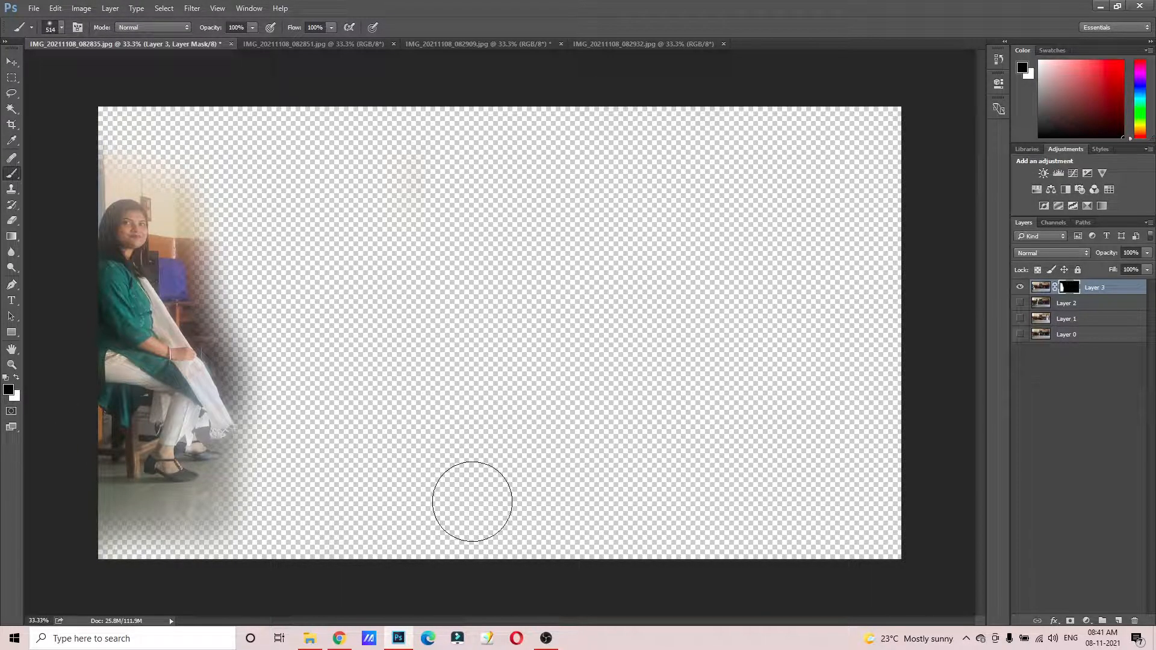
Show Layer 2, add a layer mask to it, and paint black over everything beyond the woman standing beside the seated one.
left_click(1020, 304)
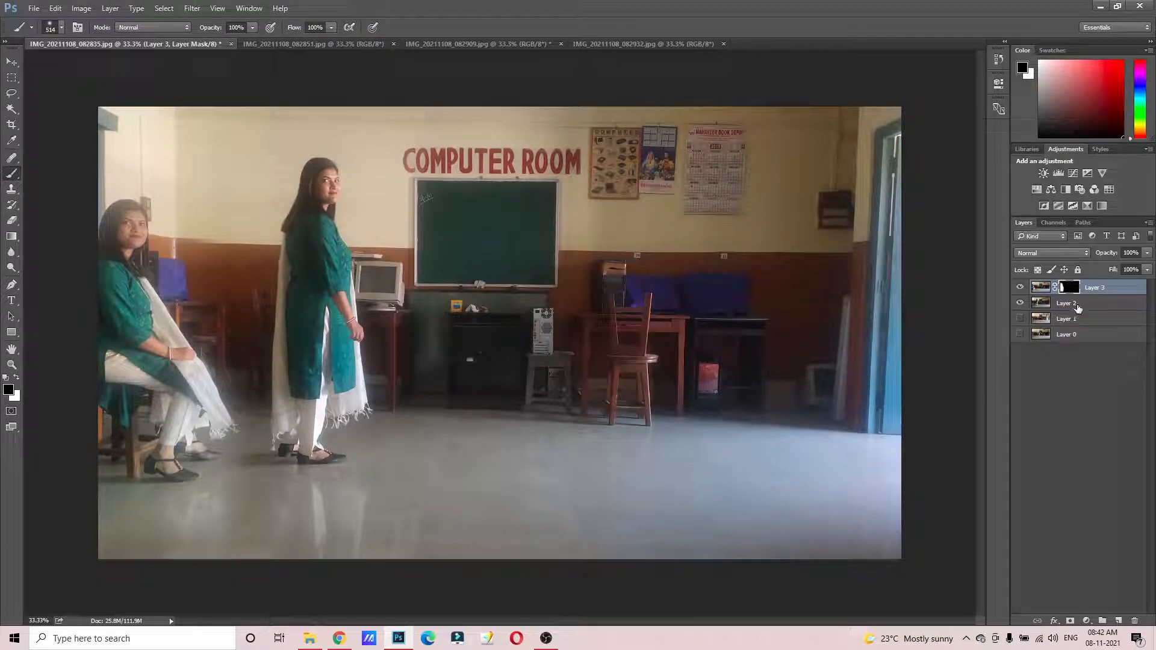
left_click(1078, 309)
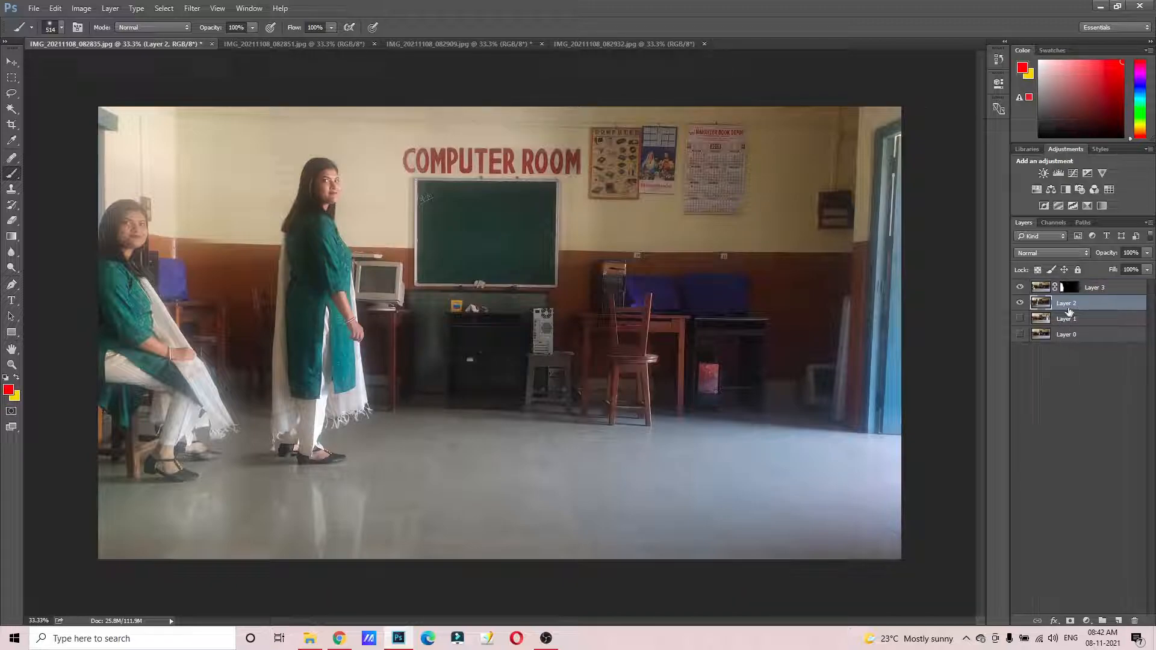
left_click(1071, 621)
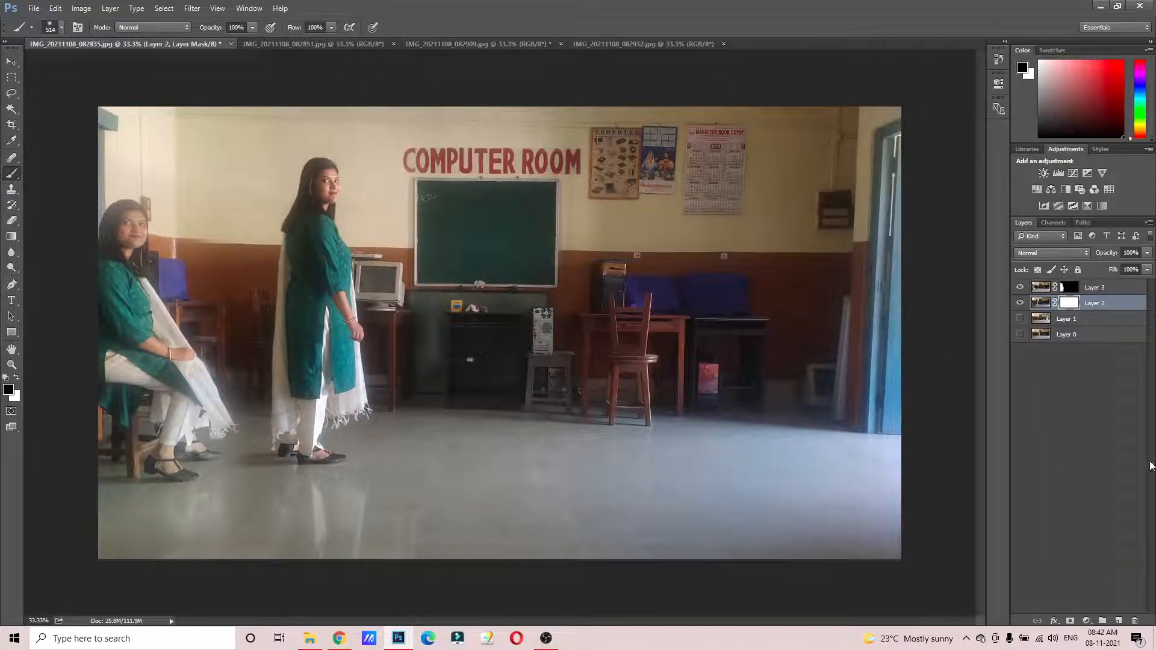
mouse_move(387, 111)
left_mouse_down()
mouse_move(433, 220)
mouse_move(412, 553)
mouse_move(492, 119)
mouse_move(511, 329)
mouse_move(503, 644)
mouse_move(546, 350)
mouse_move(685, 414)
mouse_move(698, 648)
mouse_move(840, 648)
mouse_move(794, 639)
mouse_move(572, 373)
mouse_move(626, 277)
mouse_move(771, 129)
mouse_move(874, 303)
mouse_move(831, 469)
mouse_move(722, 324)
mouse_move(479, 646)
mouse_move(456, 551)
mouse_move(557, 163)
mouse_move(502, 76)
mouse_move(496, 198)
mouse_move(715, 193)
mouse_move(902, 166)
mouse_move(946, 105)
mouse_move(850, 576)
left_mouse_up()
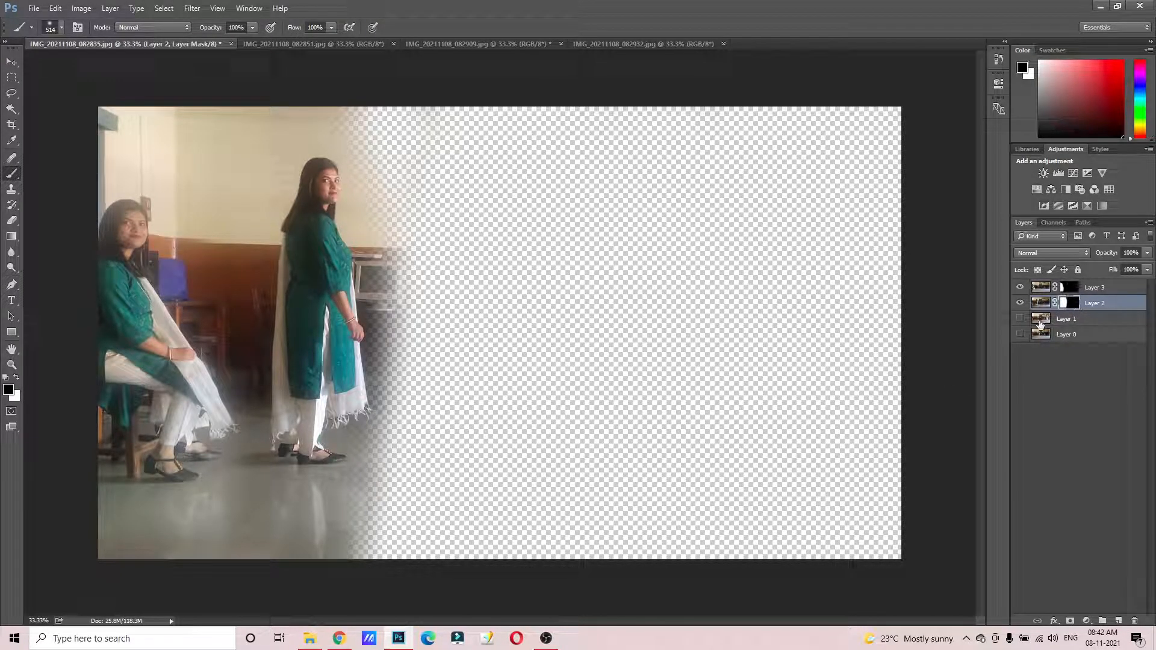
Show and mask Layer 1, painting black over the middle of the room, and turn on Layer 0 to fill the gap.
left_click(1020, 320)
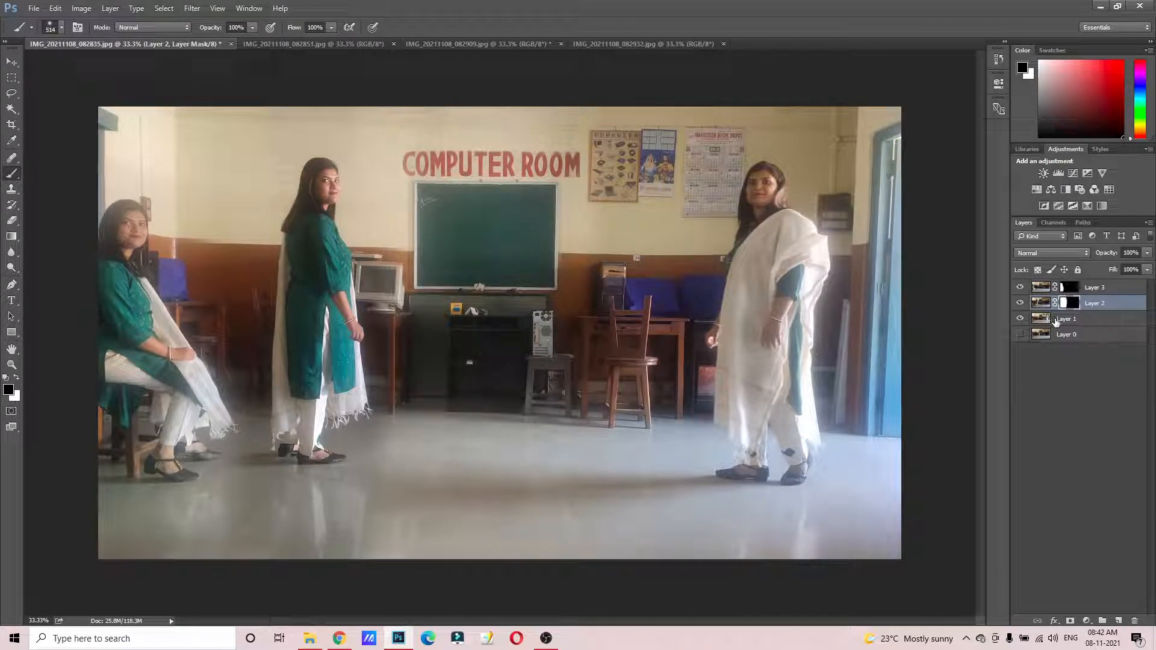
left_click(1072, 320)
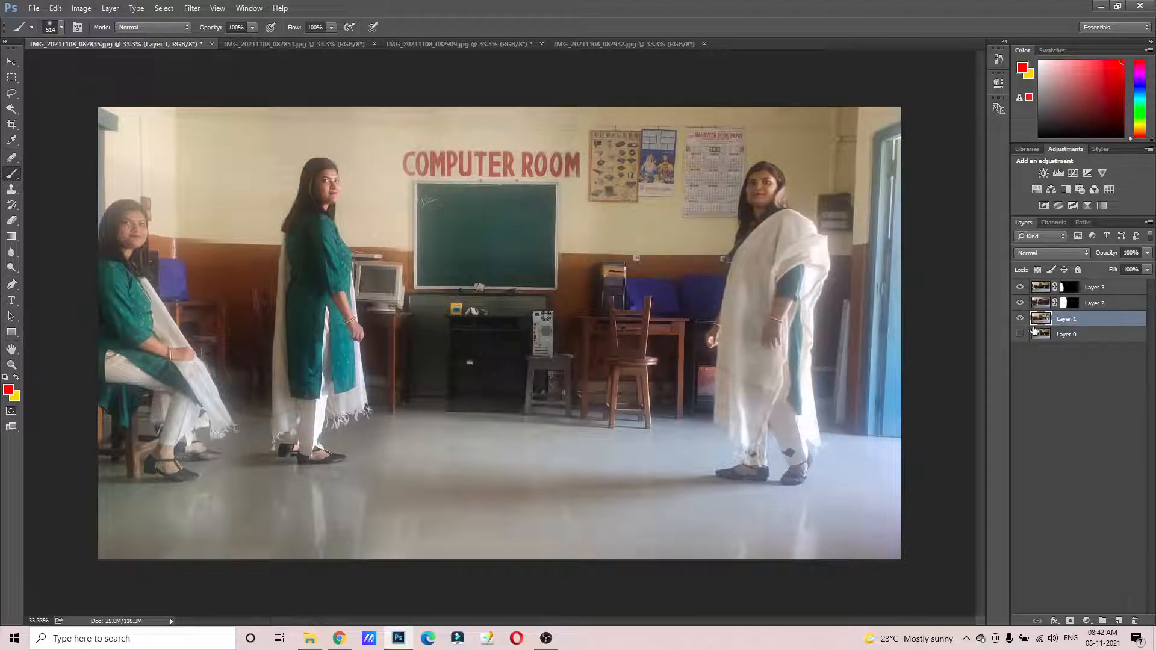
left_click(1070, 621)
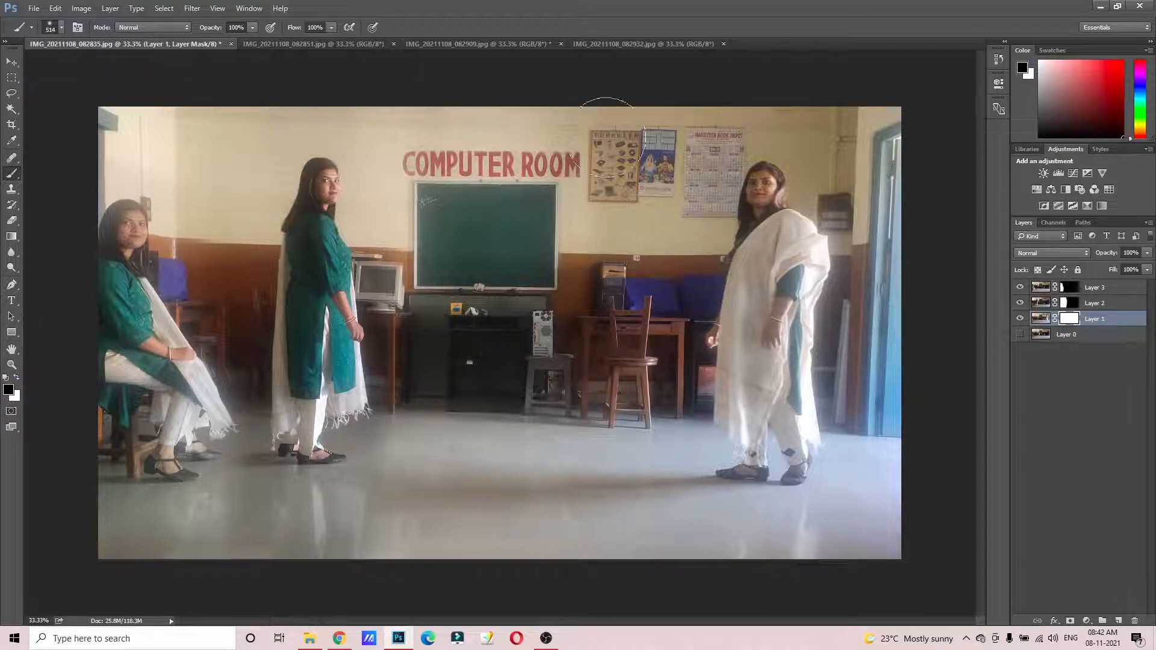
mouse_move(649, 118)
left_mouse_down()
mouse_move(645, 343)
mouse_move(620, 516)
mouse_move(560, 120)
mouse_move(529, 175)
mouse_move(486, 215)
mouse_move(485, 373)
mouse_move(464, 344)
mouse_move(469, 538)
mouse_move(454, 508)
mouse_move(408, 121)
mouse_move(459, 557)
mouse_move(521, 577)
mouse_move(572, 536)
mouse_move(428, 175)
mouse_move(398, 493)
left_mouse_up()
left_click_drag(635, 170, 606, 349)
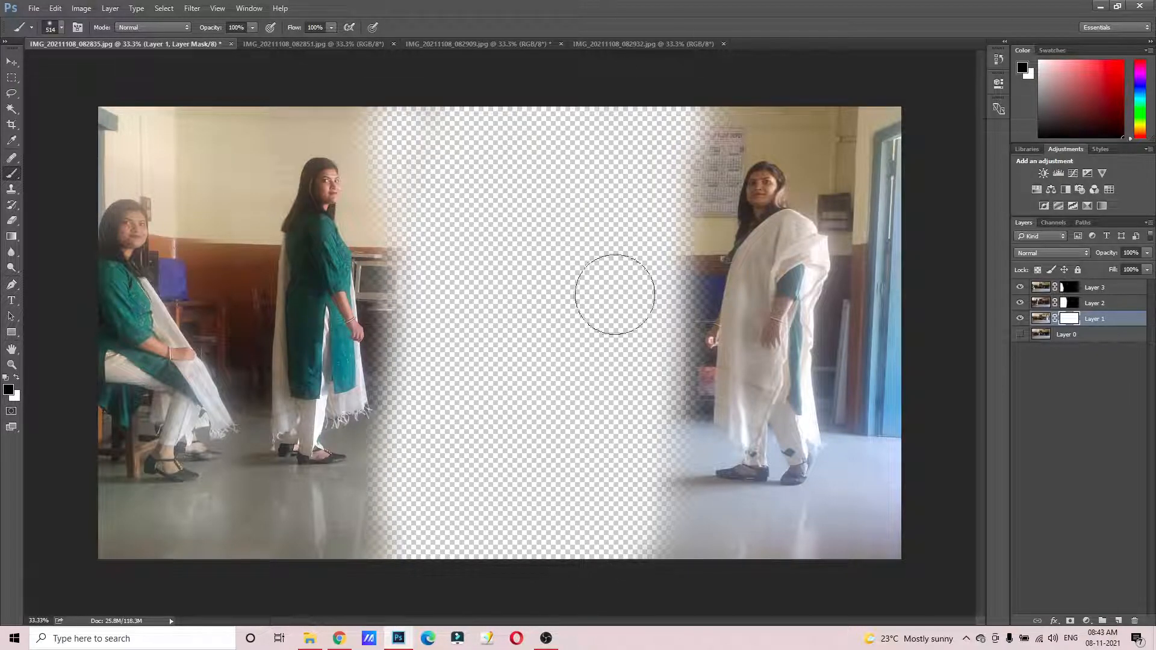
left_click(1020, 335)
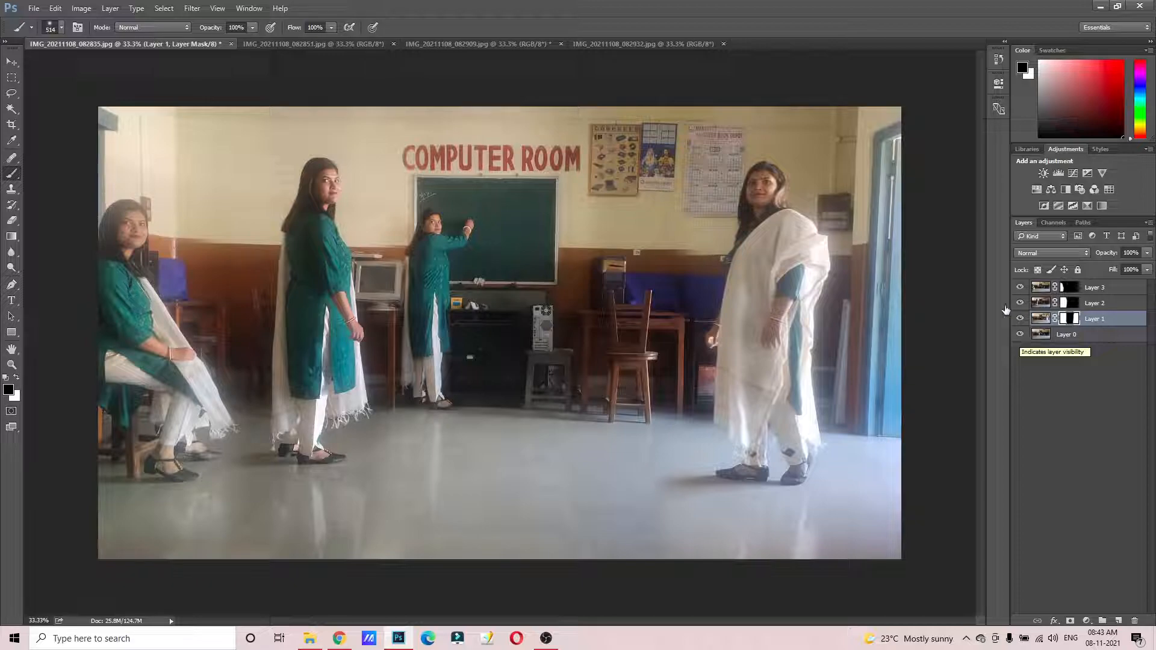
Examine the combined picture up close for how the four poses, the walls and the floor blend along the mask edges.
left_click(11, 365)
left_click(203, 221)
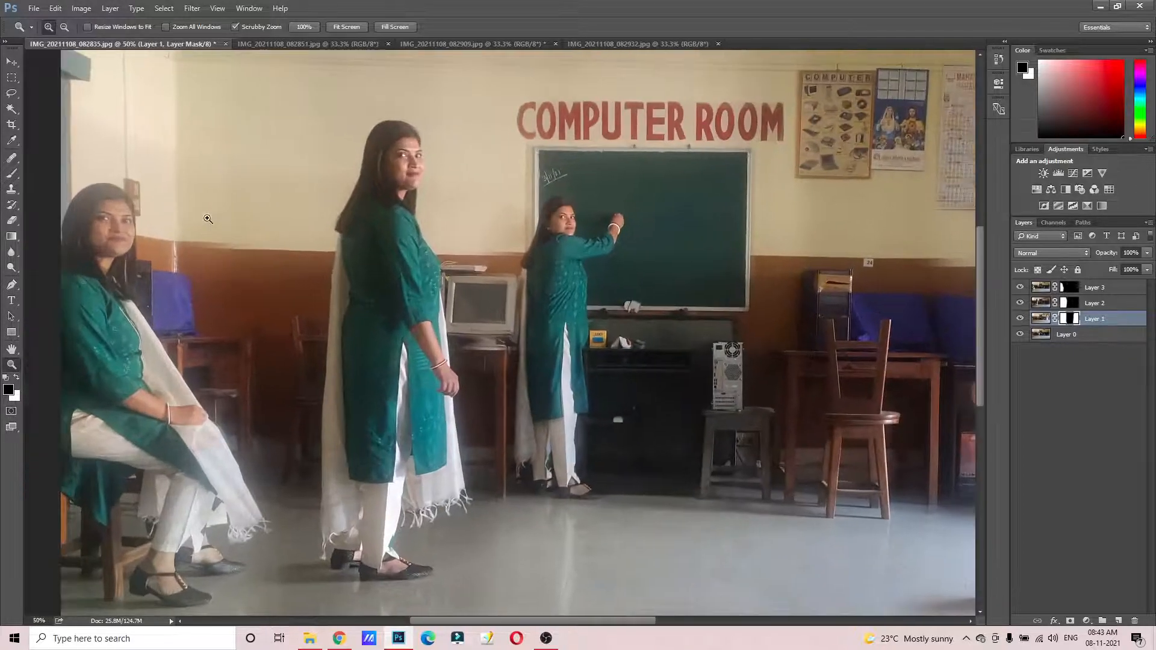
scroll(361, 216, "up", 2)
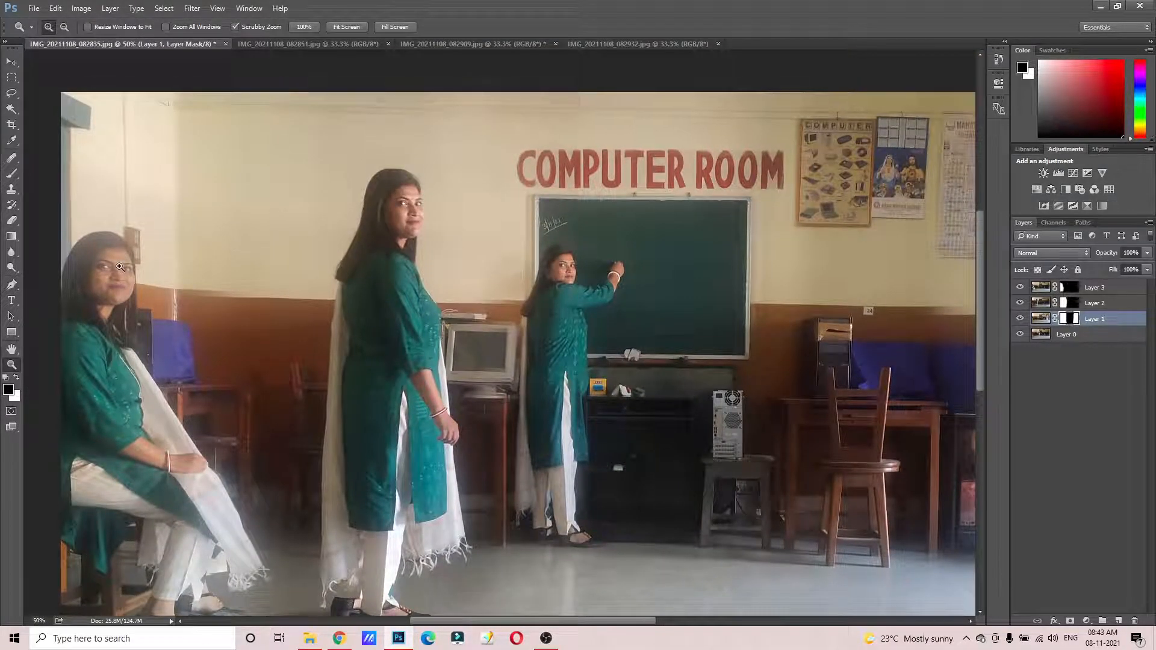
left_click(120, 267)
left_click(771, 326)
left_click_drag(897, 345, 856, 401)
left_click_drag(508, 622, 645, 627)
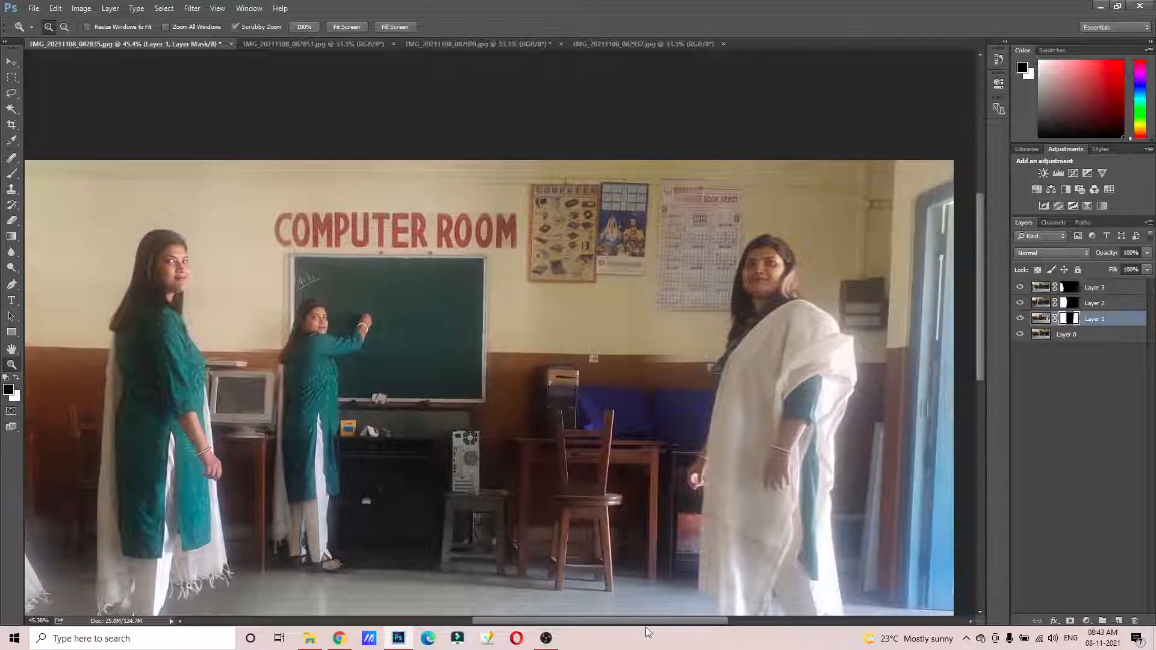
scroll(710, 342, "down", 3)
left_click_drag(710, 342, 480, 368)
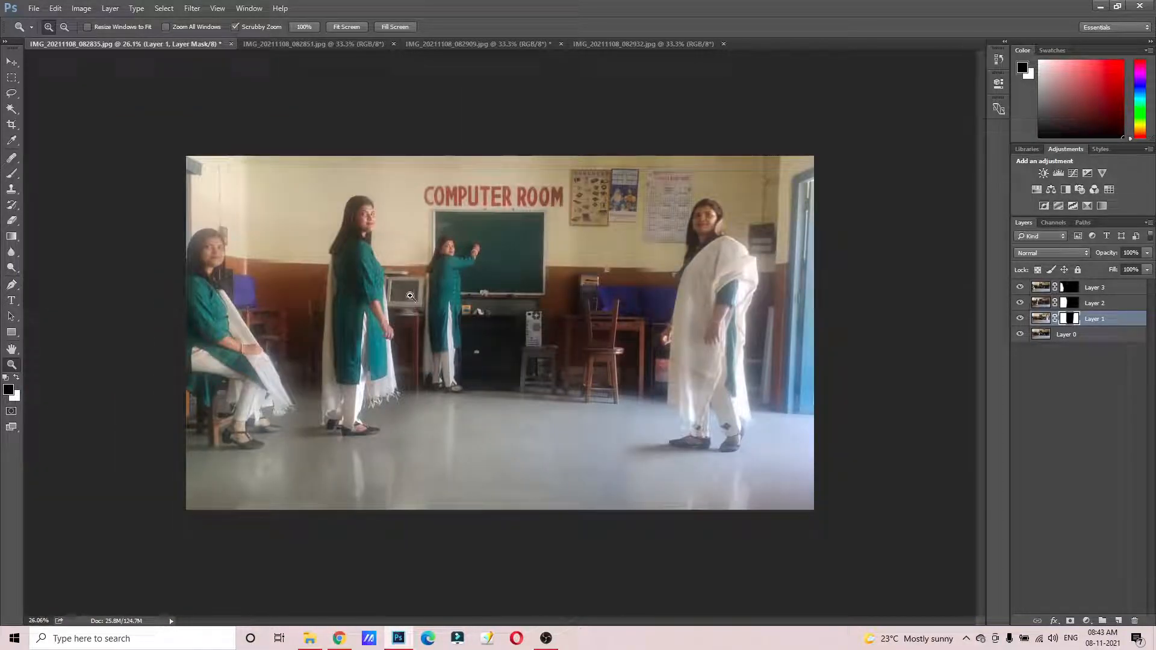
left_click_drag(378, 407, 437, 467)
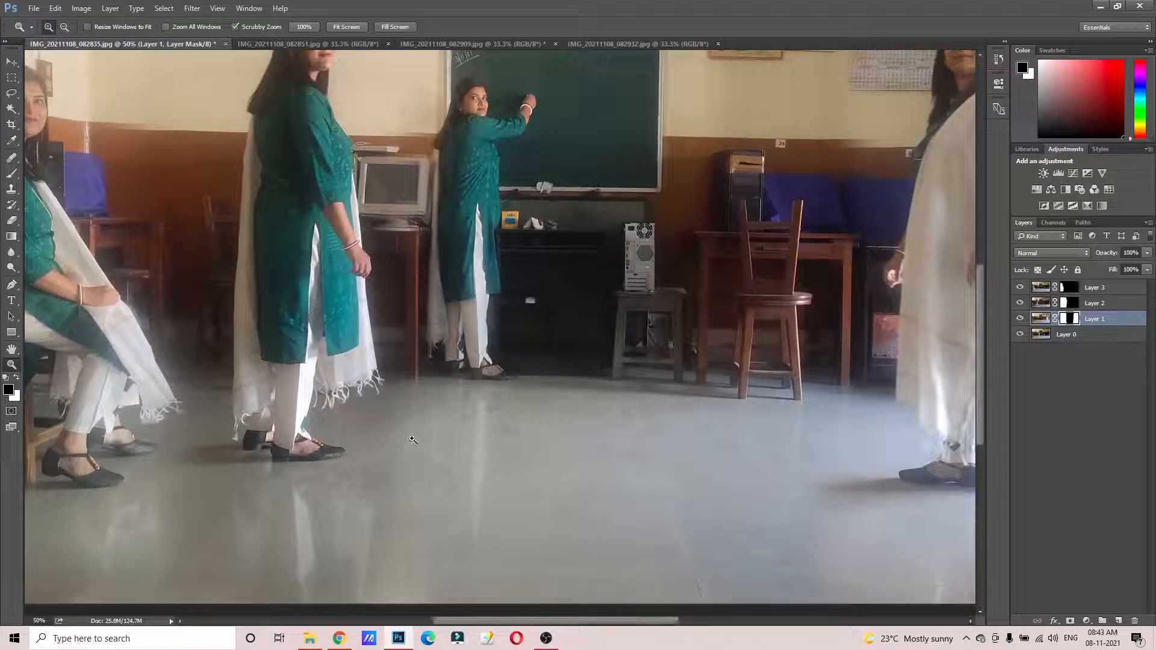
left_click(415, 441)
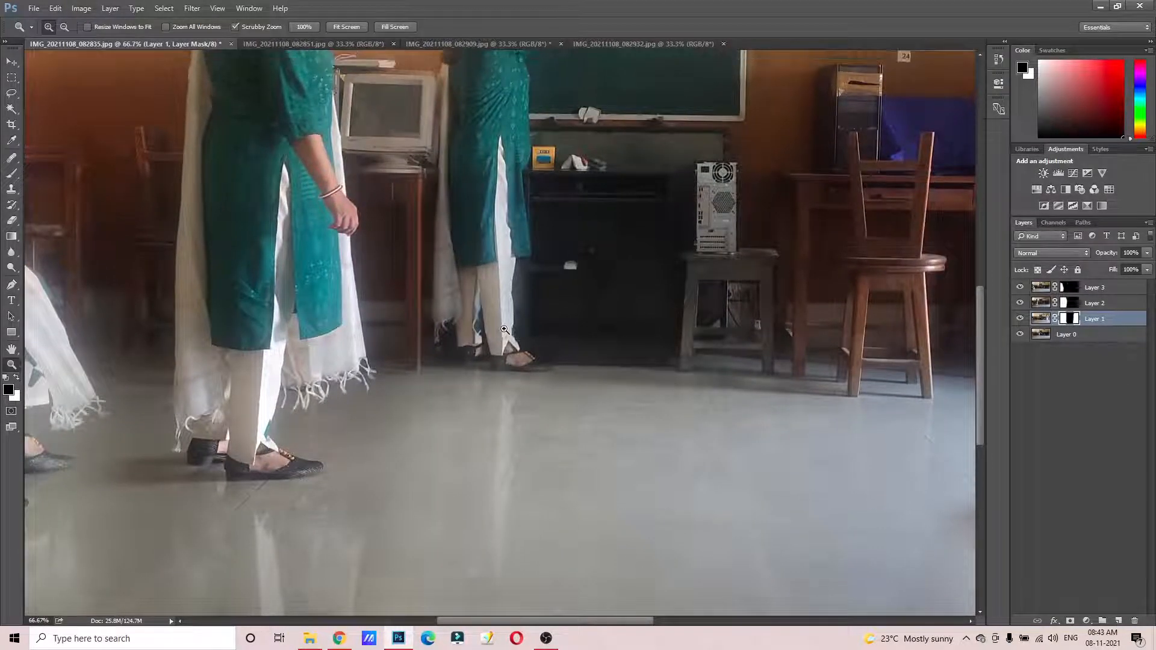
scroll(504, 329, "up", 4)
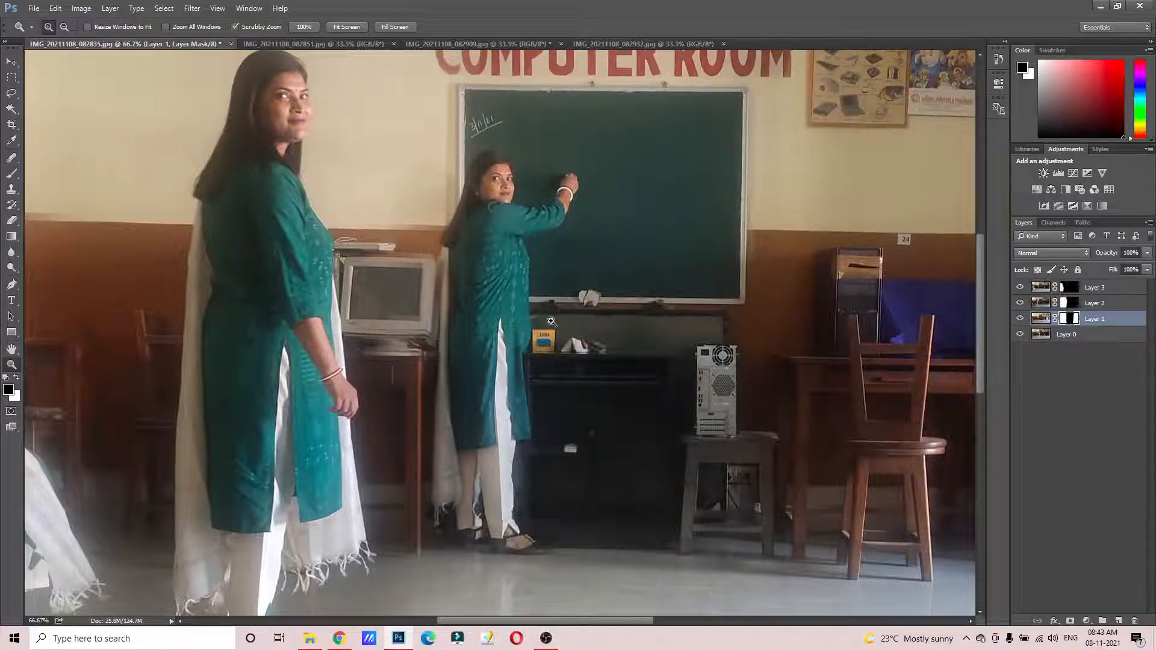
left_click_drag(839, 335, 647, 334)
left_click(813, 263)
left_click(842, 190)
left_click_drag(734, 266, 687, 268)
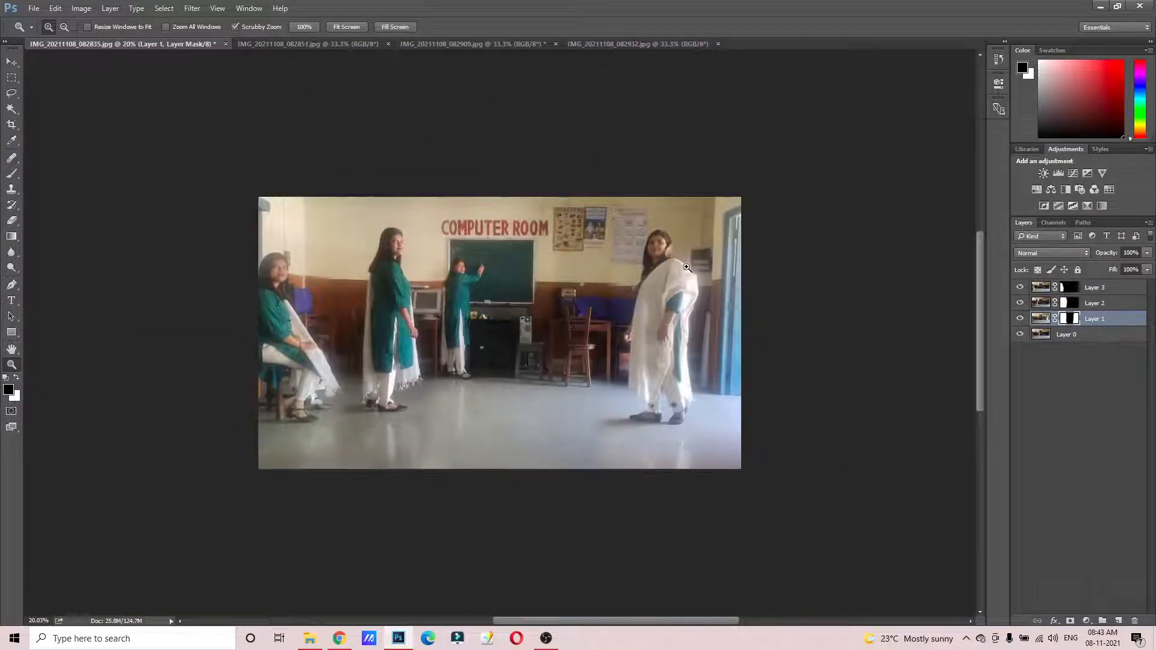
left_click(635, 294)
left_click(703, 253)
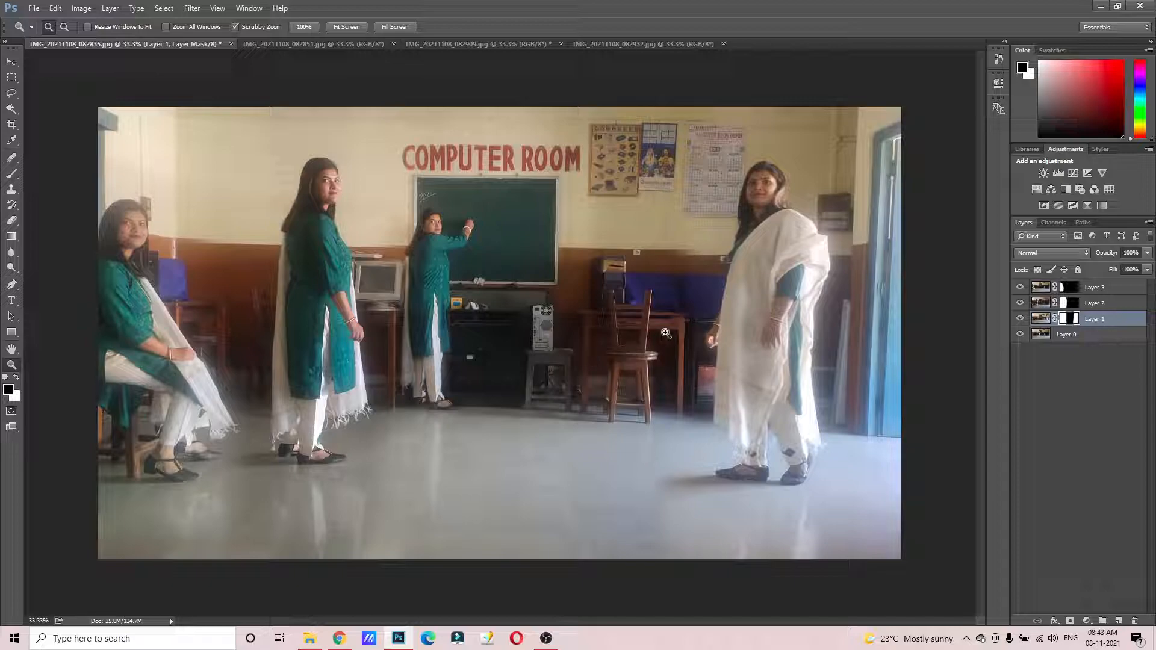
Reduce the brush to 111 px and paint black on Layer 1's mask over the wall calendar and along the top of the wall.
left_click(1078, 326)
left_click(1075, 320)
left_click(11, 174)
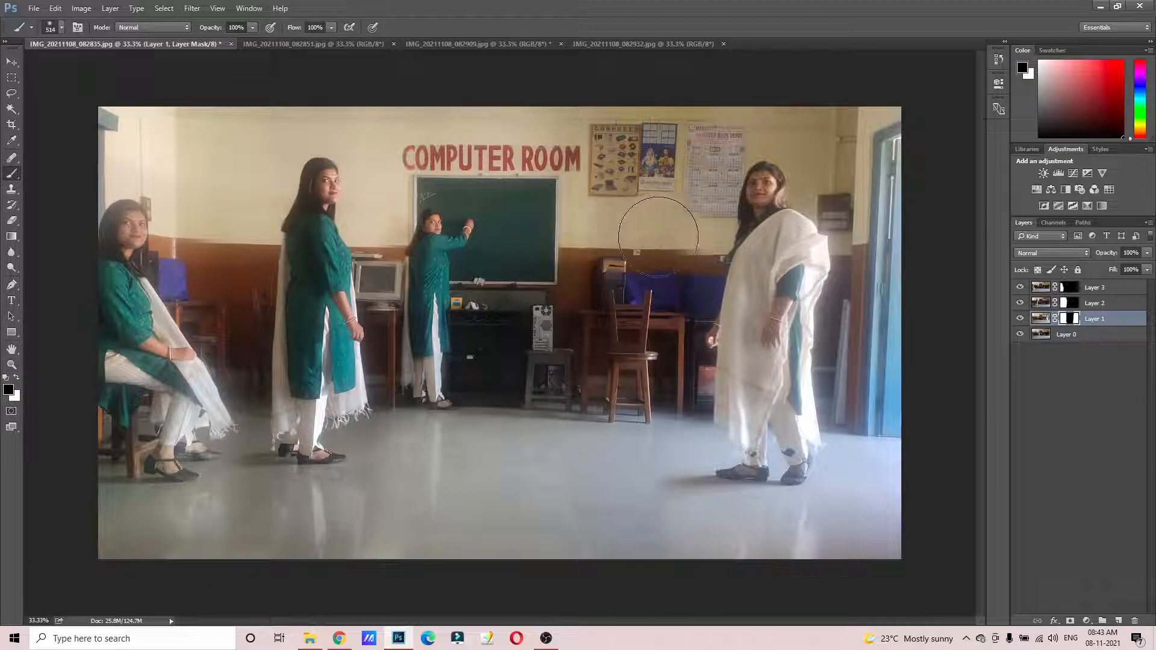
right_click(657, 236)
left_click(731, 263)
left_click(650, 215)
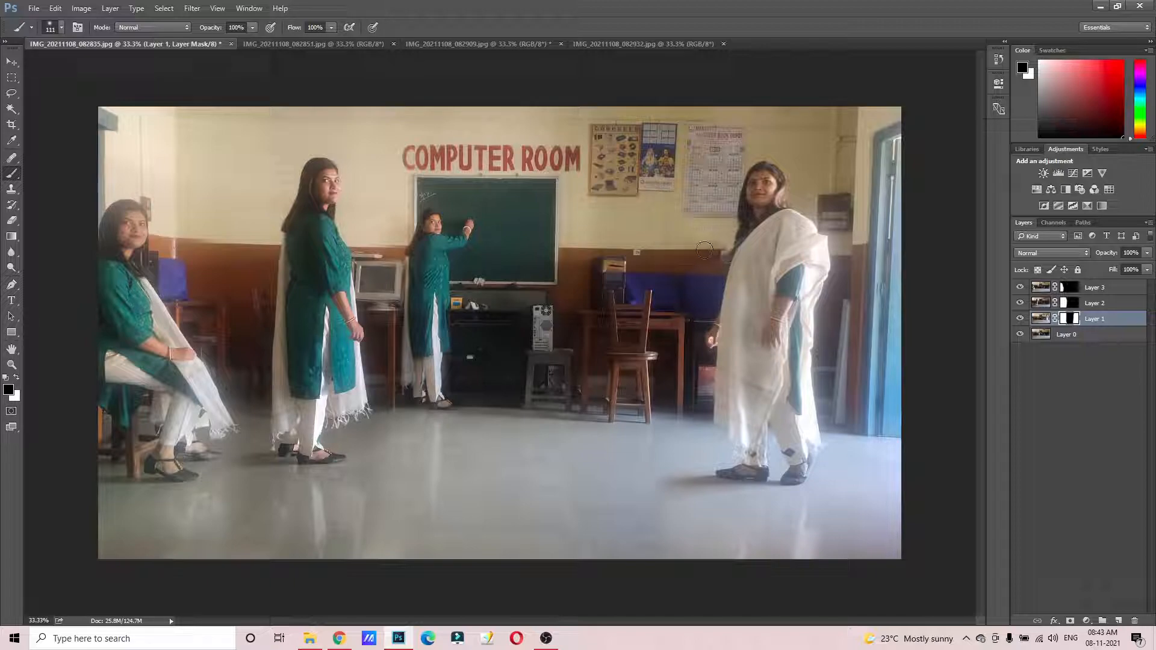
mouse_move(682, 133)
left_mouse_down()
mouse_move(697, 228)
mouse_move(691, 123)
mouse_move(696, 197)
mouse_move(694, 134)
mouse_move(709, 162)
mouse_move(708, 230)
mouse_move(713, 119)
mouse_move(715, 217)
left_mouse_up()
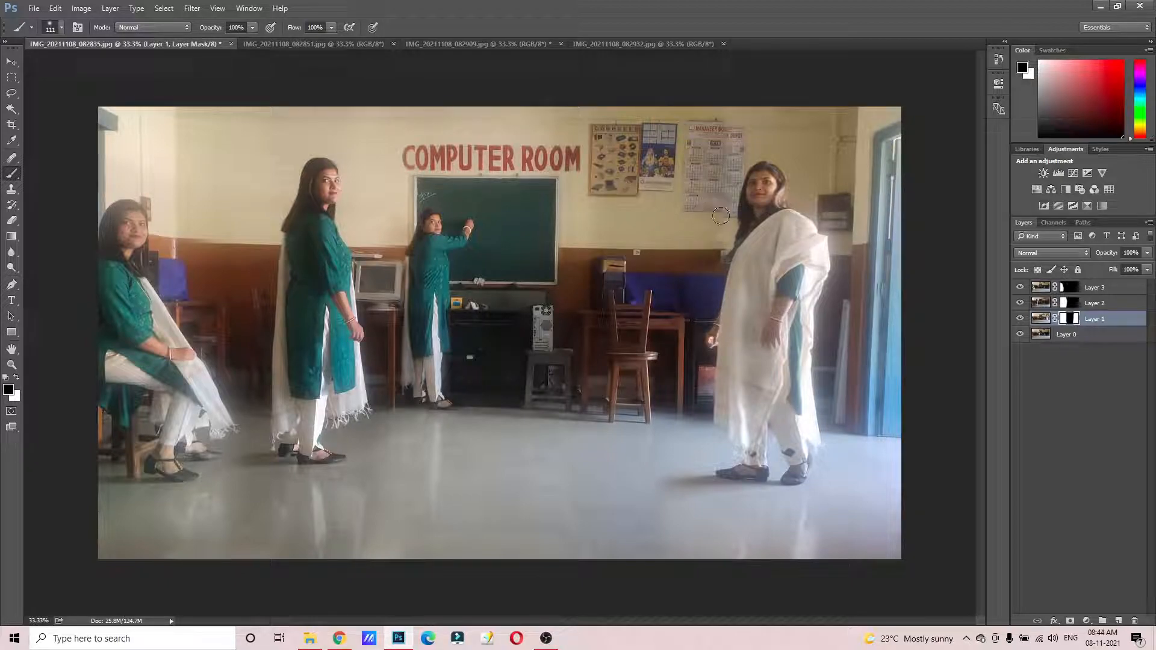
mouse_move(728, 174)
left_mouse_down()
mouse_move(727, 223)
mouse_move(734, 124)
mouse_move(737, 162)
mouse_move(736, 136)
left_mouse_up()
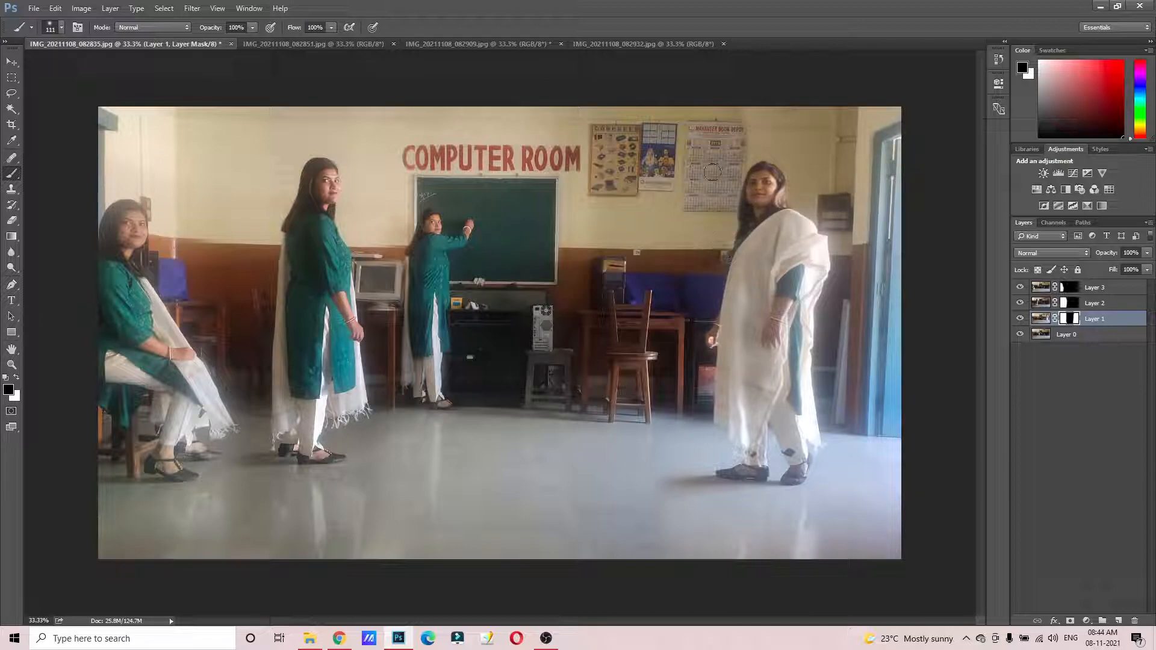
left_click_drag(680, 113, 864, 116)
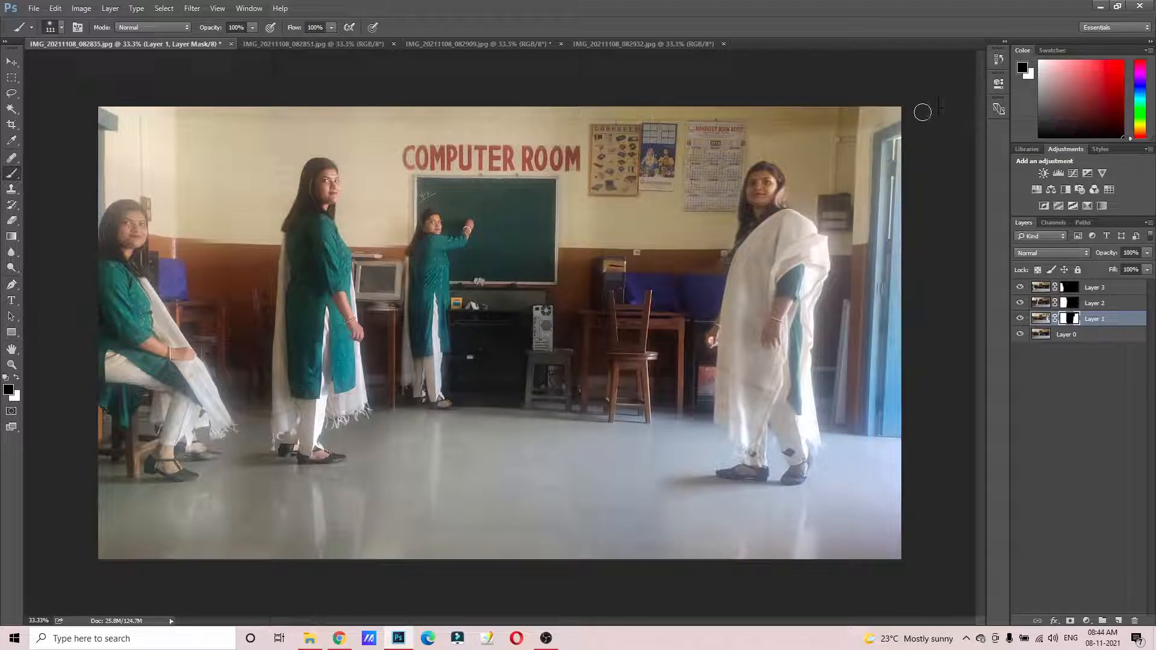
Switch the painting color to white and set the brush size to 173 px for retouching Layer 1's mask.
left_click(15, 378)
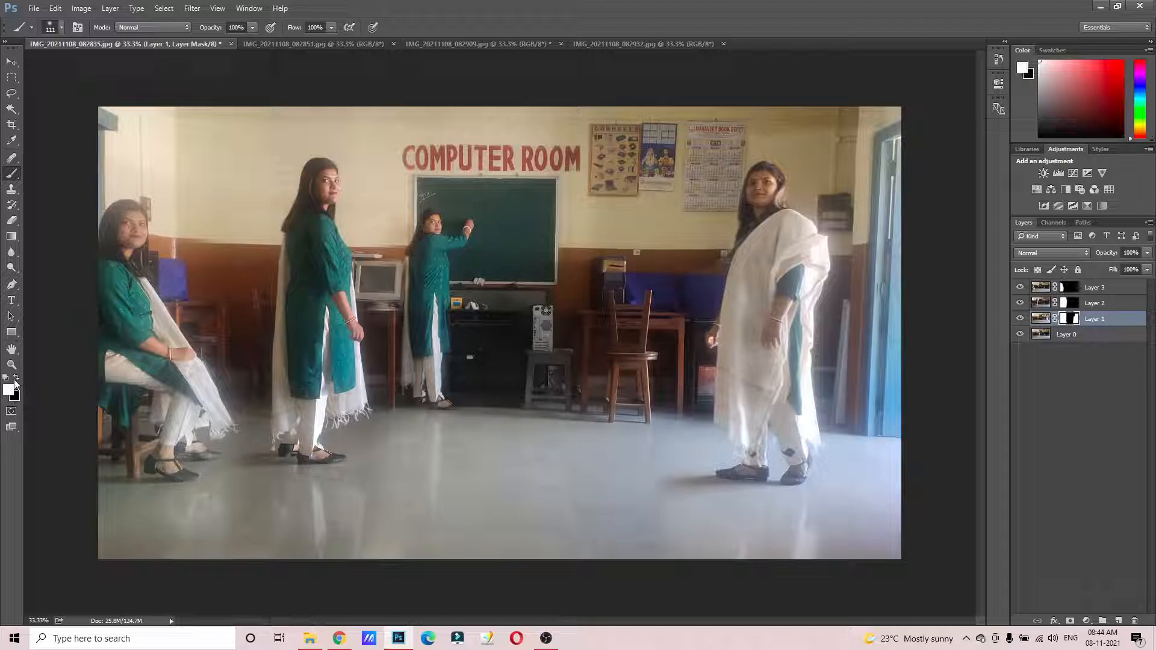
right_click(802, 122)
left_click(918, 151)
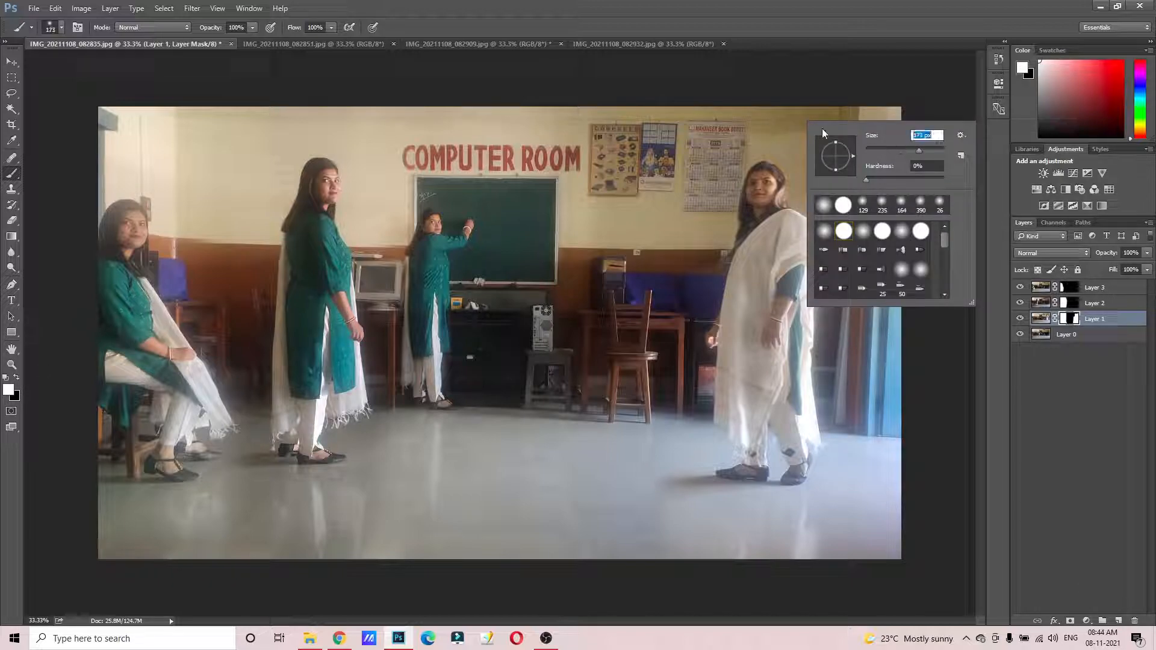
left_click(768, 110)
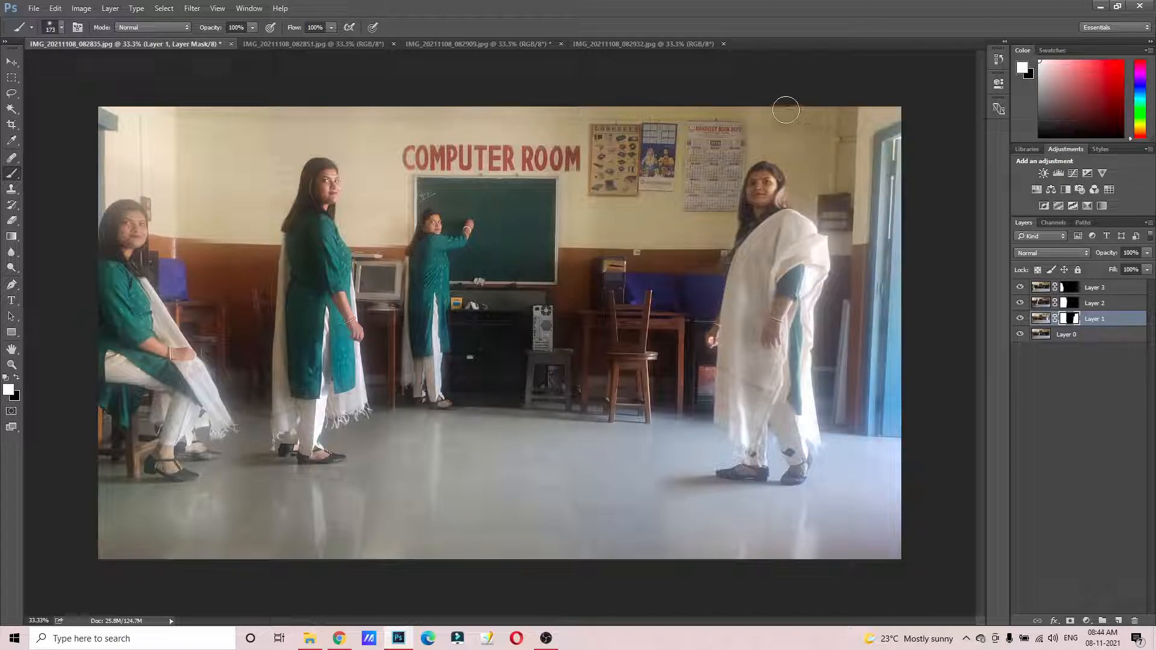